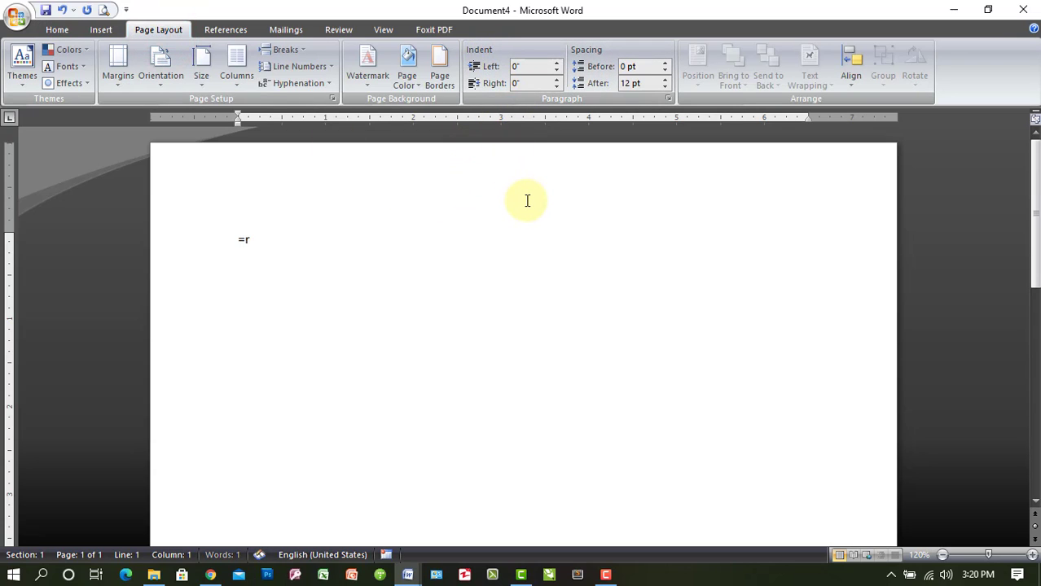
Generate three paragraphs of sample text and select the whole document
key("Return")
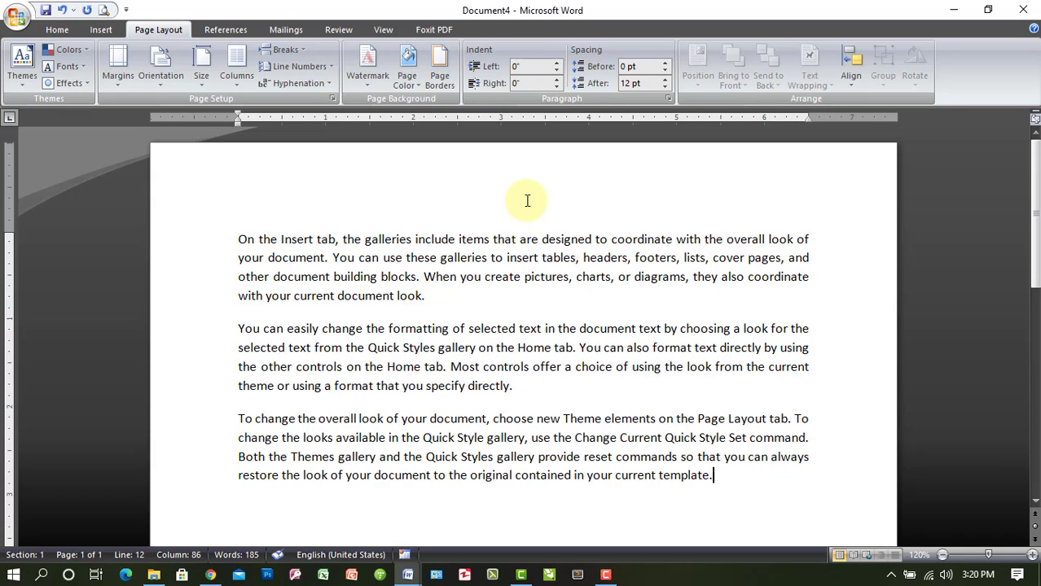
key("ctrl+a")
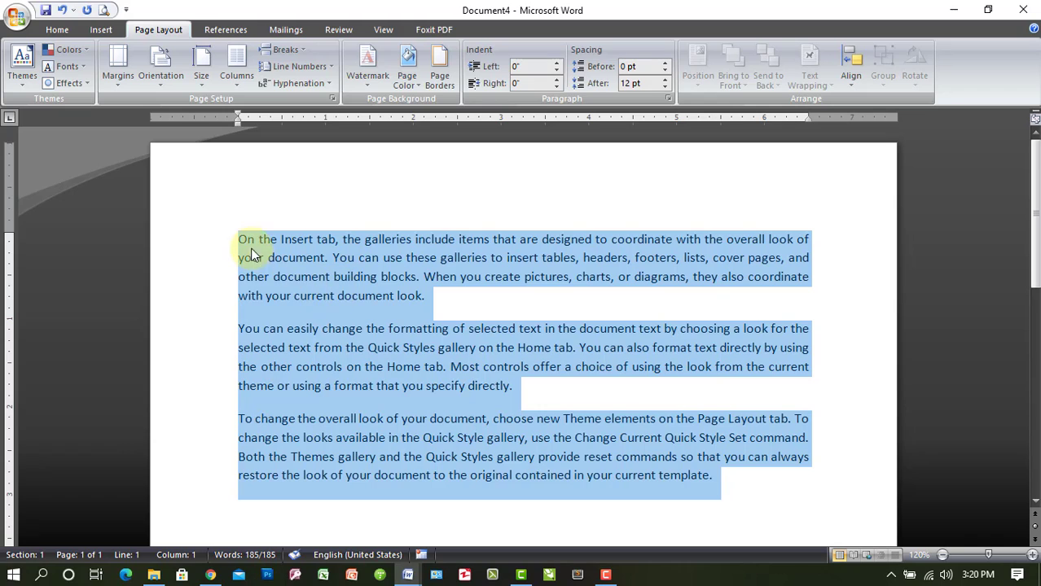
Increase the left indent of the selected paragraphs stepwise to 2 inches
left_click(555, 64)
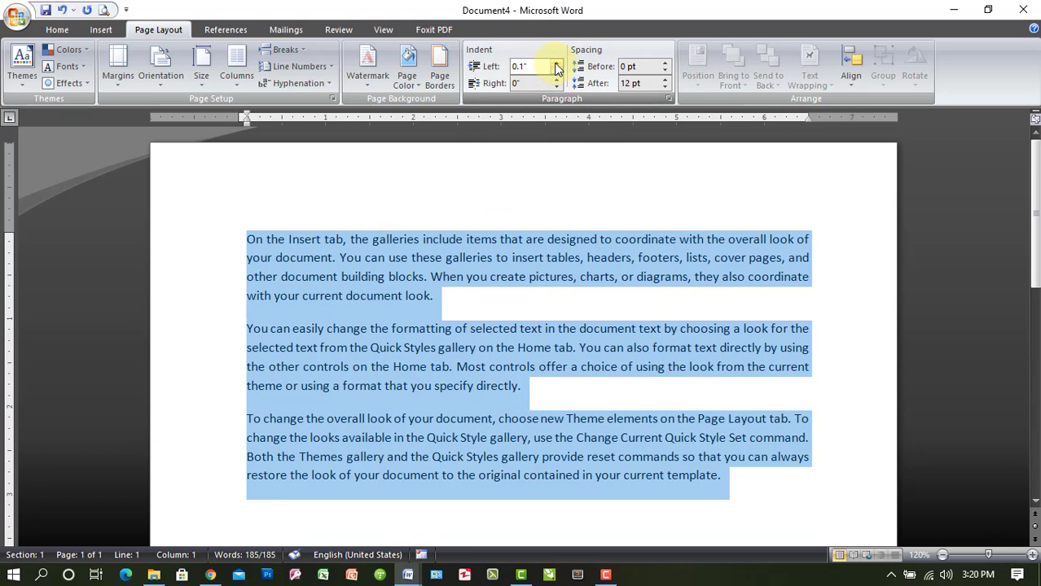
left_click(555, 64)
left_click(555, 64)
left_click(556, 64)
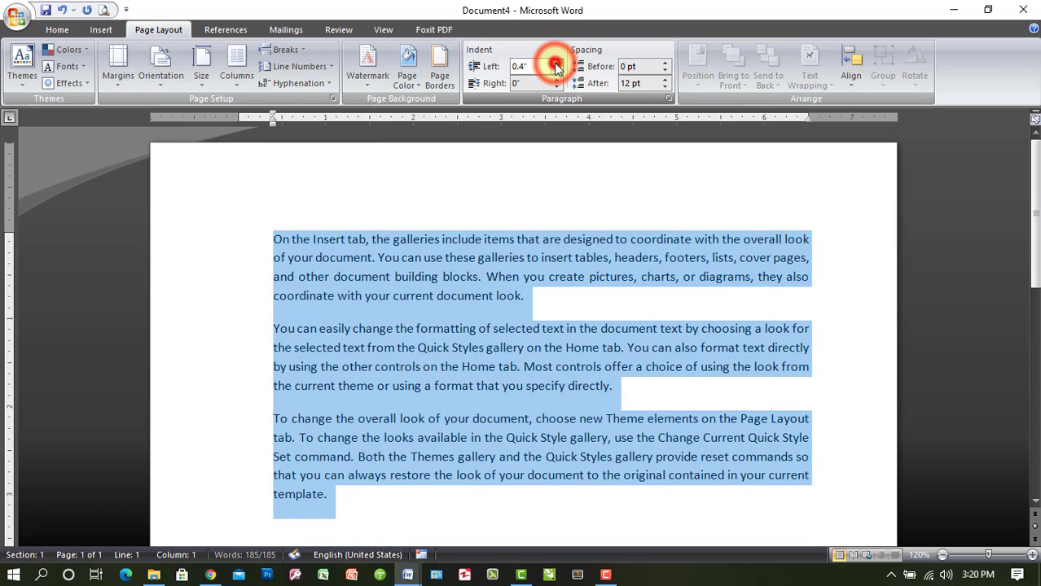
left_click(555, 64)
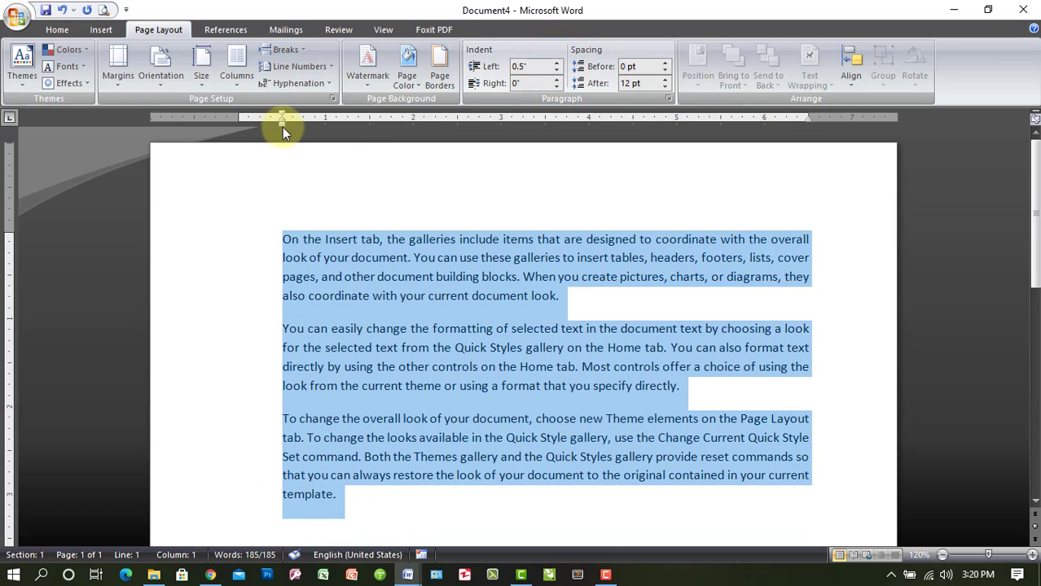
left_click(556, 65)
left_click(556, 65)
left_click(556, 65)
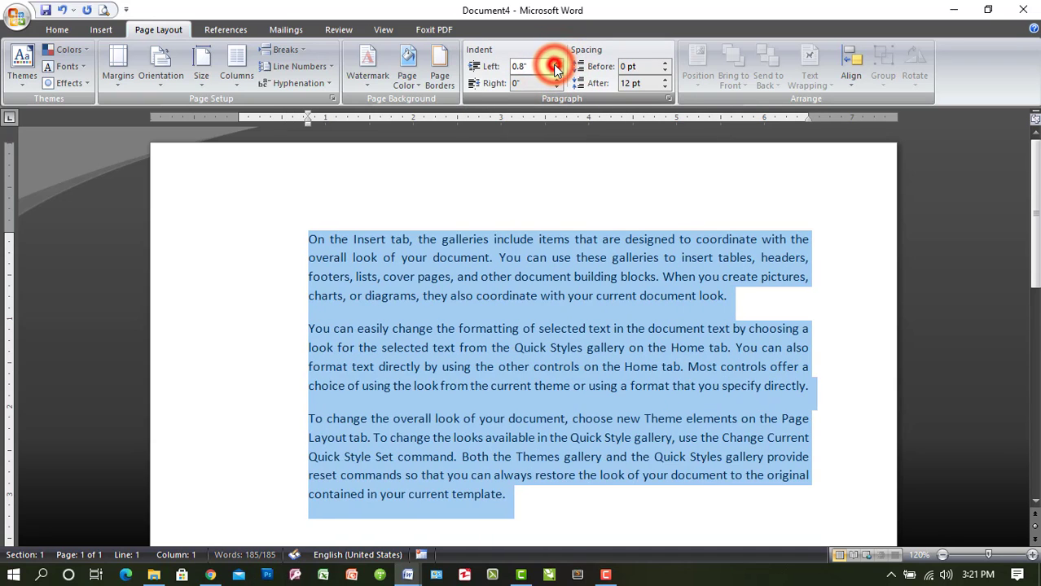
left_click(556, 65)
left_click(555, 64)
left_click(555, 65)
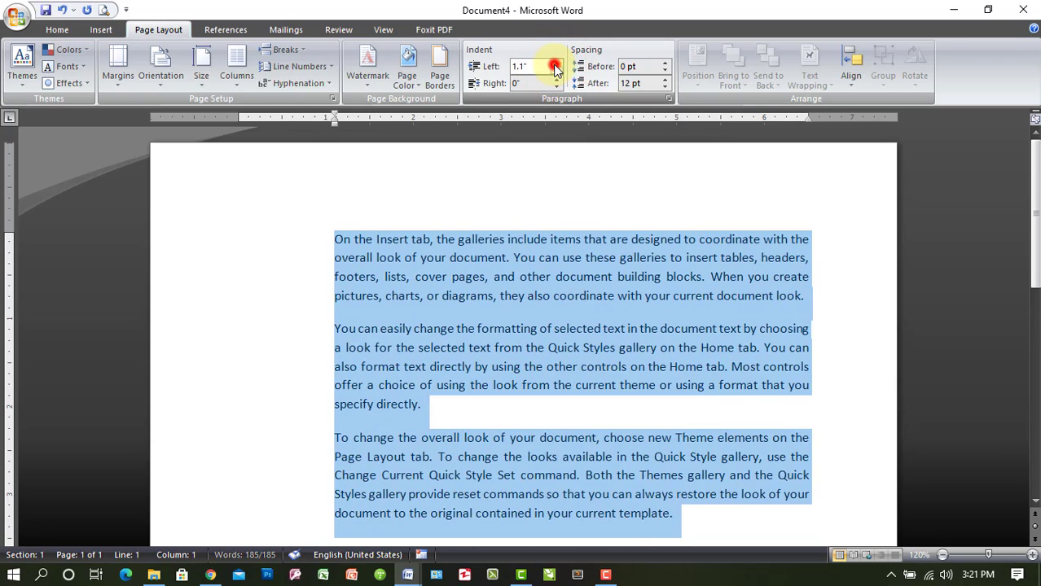
left_click(555, 64)
left_click(555, 64)
left_click(555, 64)
left_click(555, 64)
left_click(555, 64)
left_click(555, 65)
left_click(555, 64)
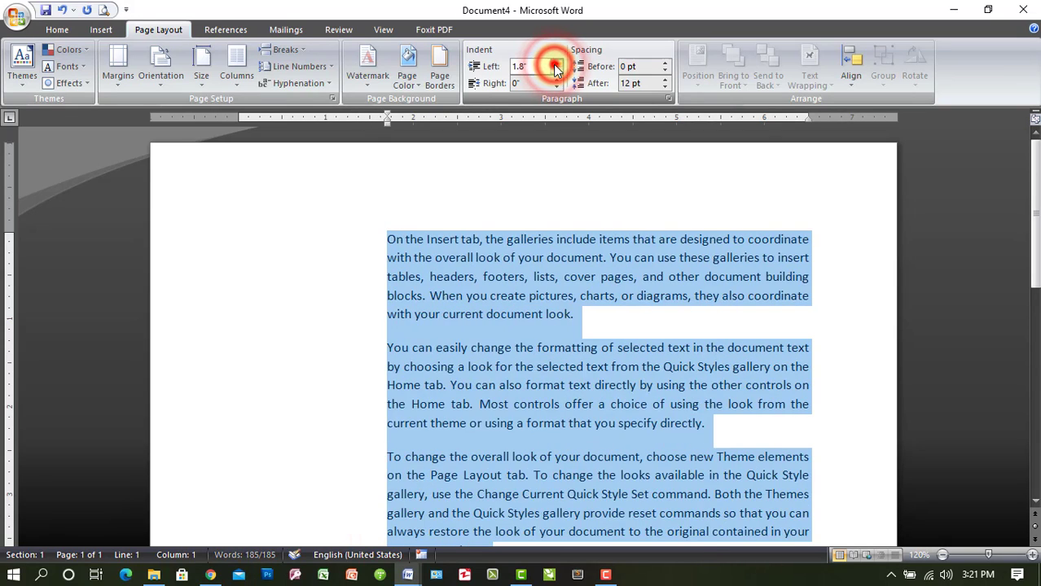
left_click(555, 64)
left_click(555, 64)
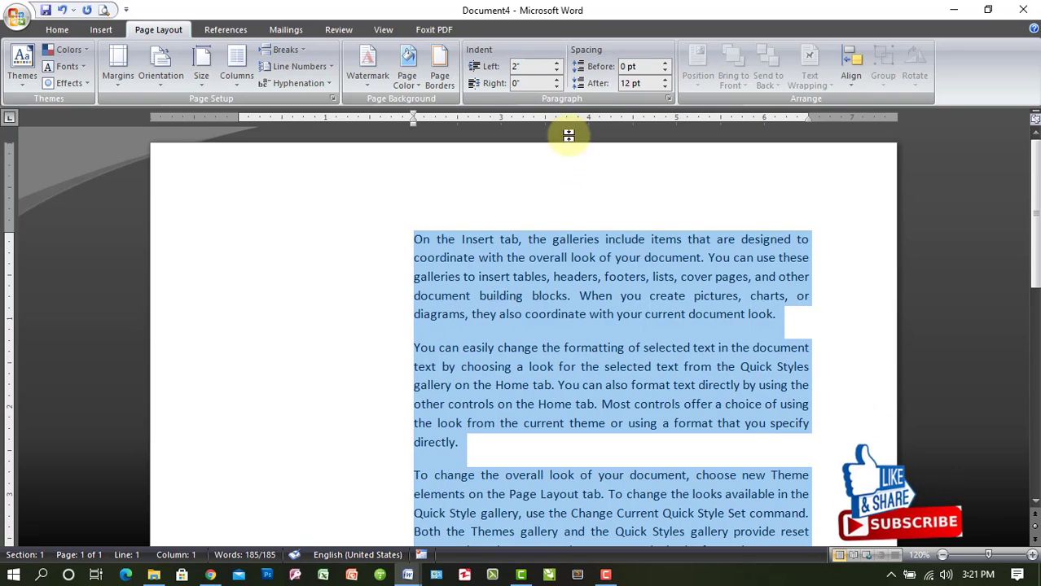
Increase the left indent of the selected paragraphs further, to 3 inches
left_click(556, 65)
left_click(556, 65)
left_click(556, 65)
left_click(556, 65)
left_click(556, 65)
left_click(556, 66)
left_click(557, 65)
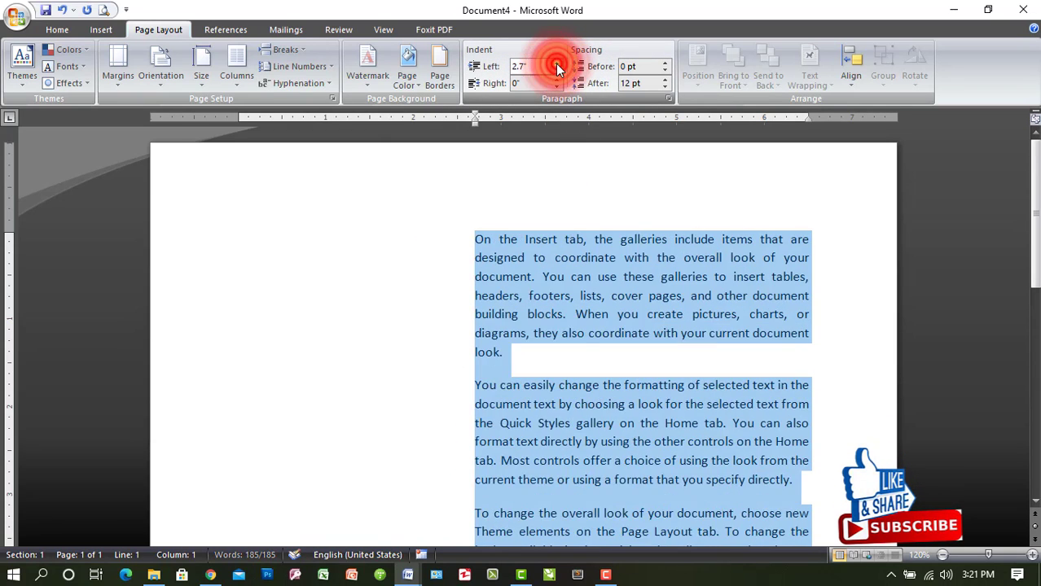
left_click(557, 65)
left_click(556, 65)
left_click(556, 65)
left_click(556, 65)
Decrease the left indent of the selected paragraphs stepwise back to 0 inches
left_click(557, 75)
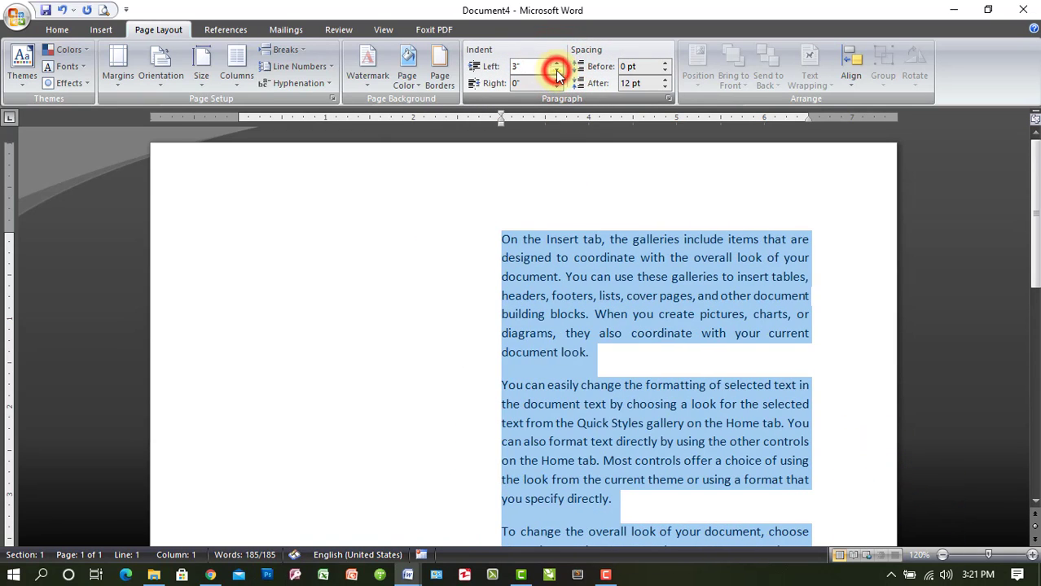
left_click(557, 75)
left_click(557, 75)
left_click(557, 75)
left_click(557, 75)
left_click(558, 75)
left_click(557, 75)
left_click(558, 75)
left_click(557, 75)
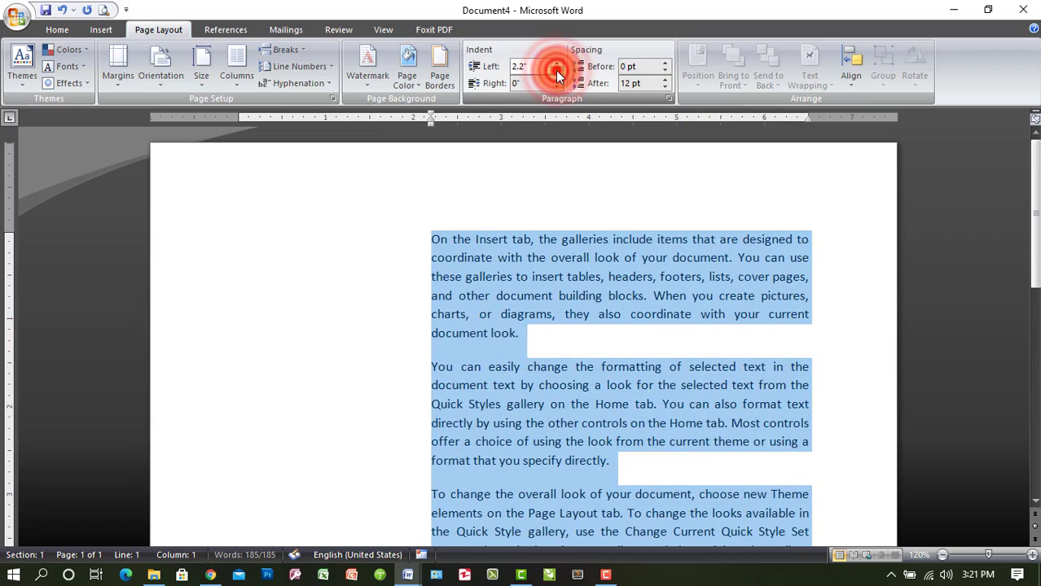
left_click(557, 75)
left_click(557, 75)
left_click(557, 75)
left_click(557, 75)
left_click(557, 75)
left_click(557, 75)
double_click(557, 75)
left_click(558, 75)
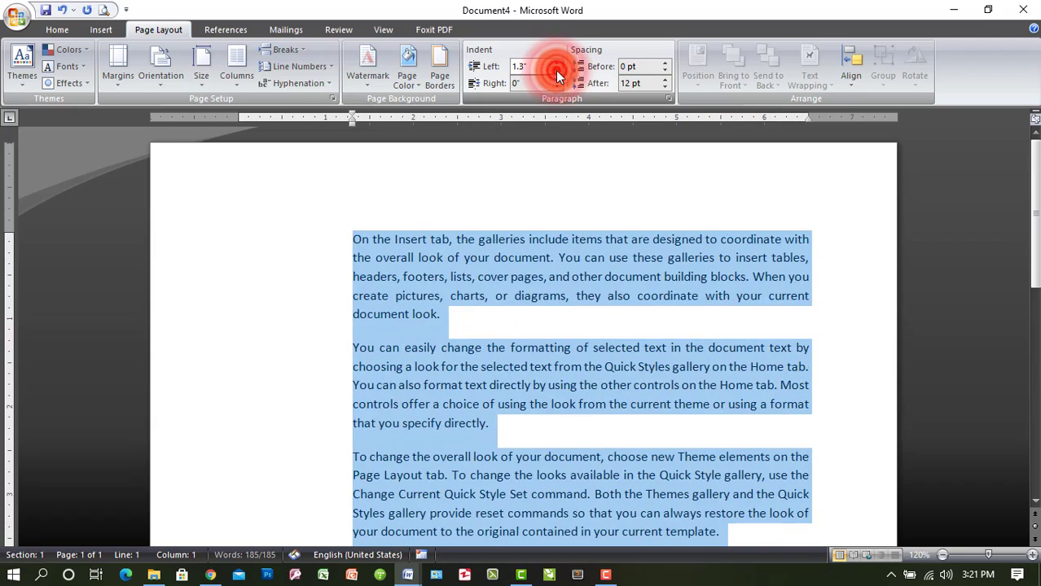
left_click(557, 75)
left_click(557, 75)
double_click(557, 75)
left_click(557, 75)
double_click(557, 75)
left_click(557, 75)
double_click(557, 75)
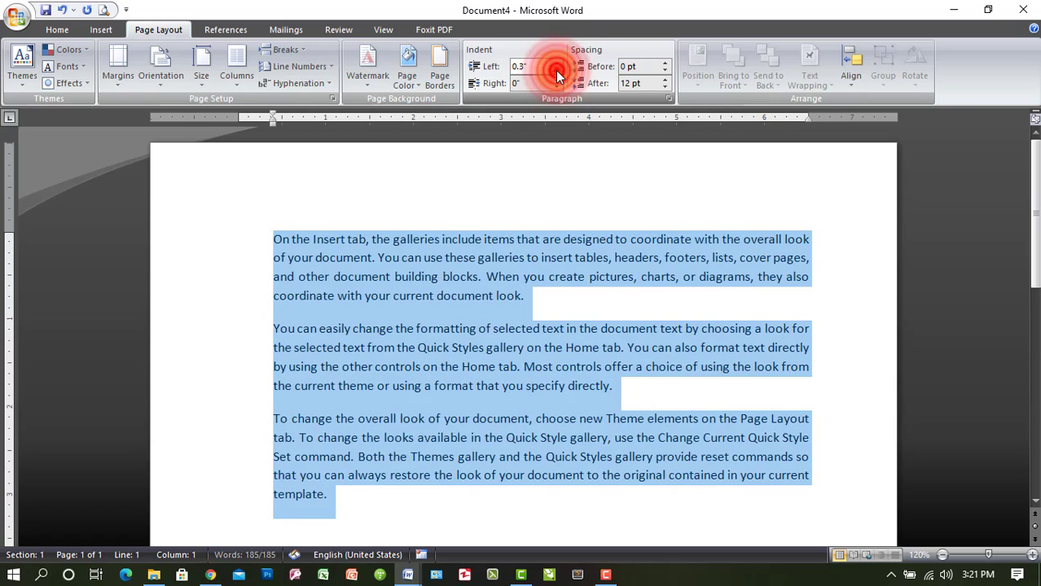
double_click(558, 75)
left_click(557, 75)
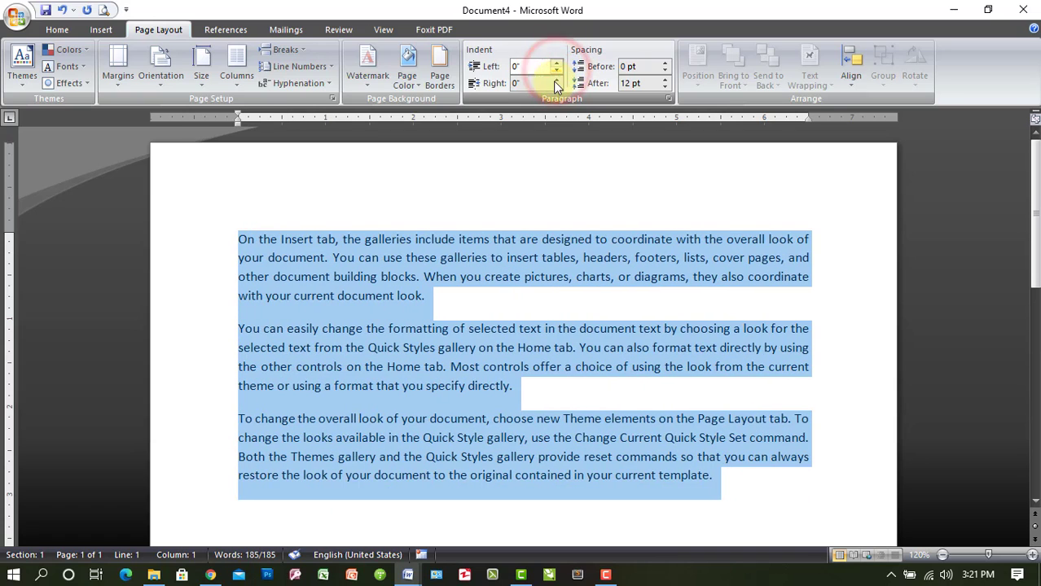
Increase the right indent of the selected paragraphs stepwise to 3 inches, and reset it to 0
left_click(541, 83)
scroll(813, 255, "down", 1)
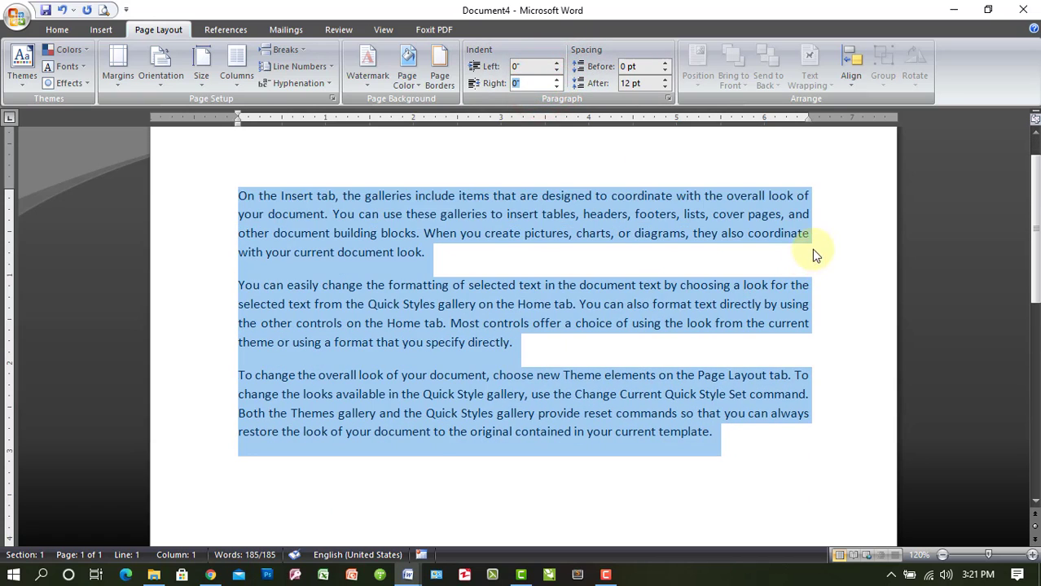
double_click(556, 79)
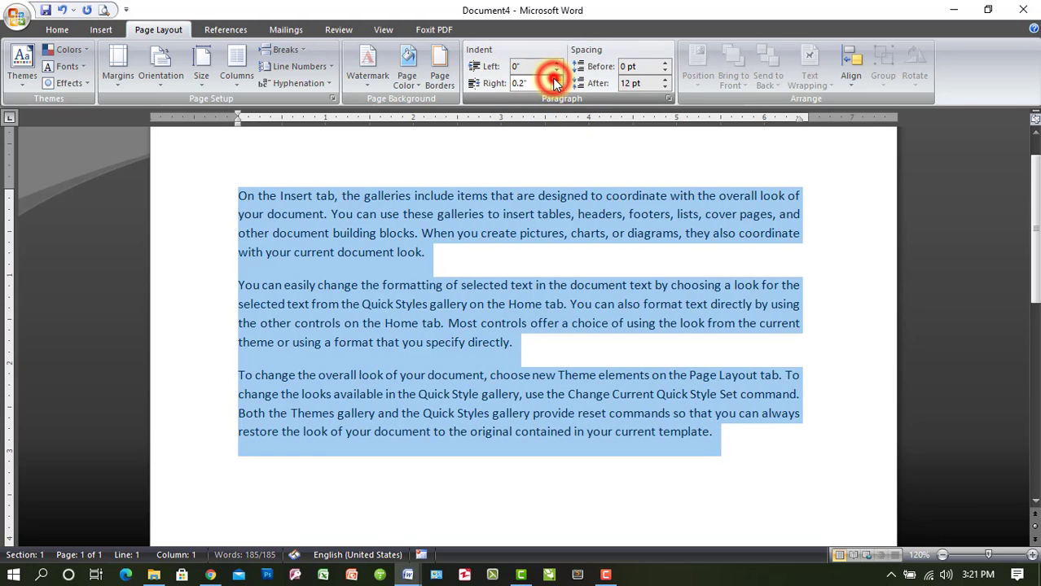
double_click(555, 79)
double_click(556, 79)
double_click(556, 79)
double_click(556, 79)
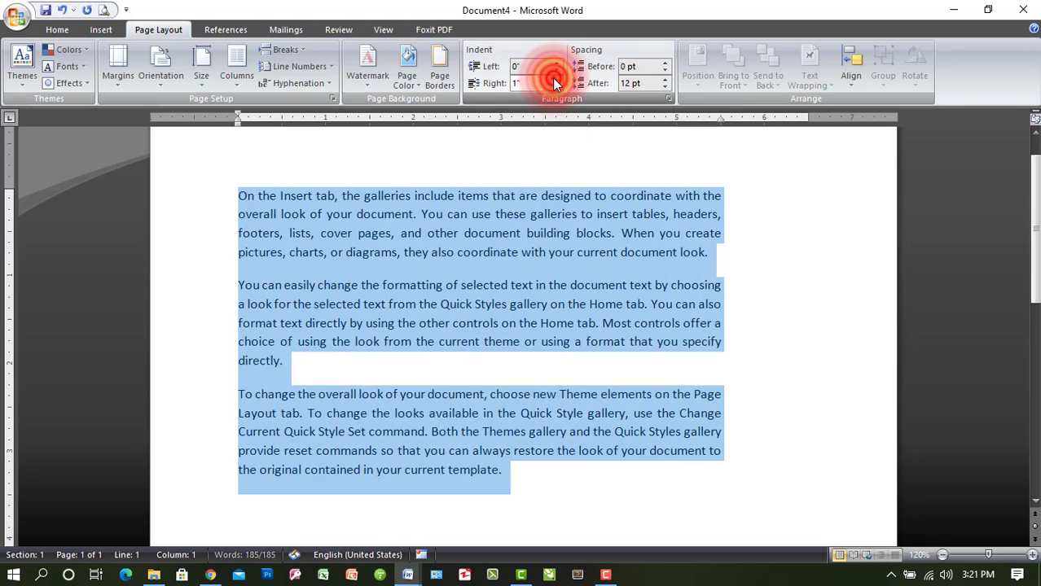
double_click(557, 79)
double_click(556, 79)
left_click(556, 79)
double_click(556, 79)
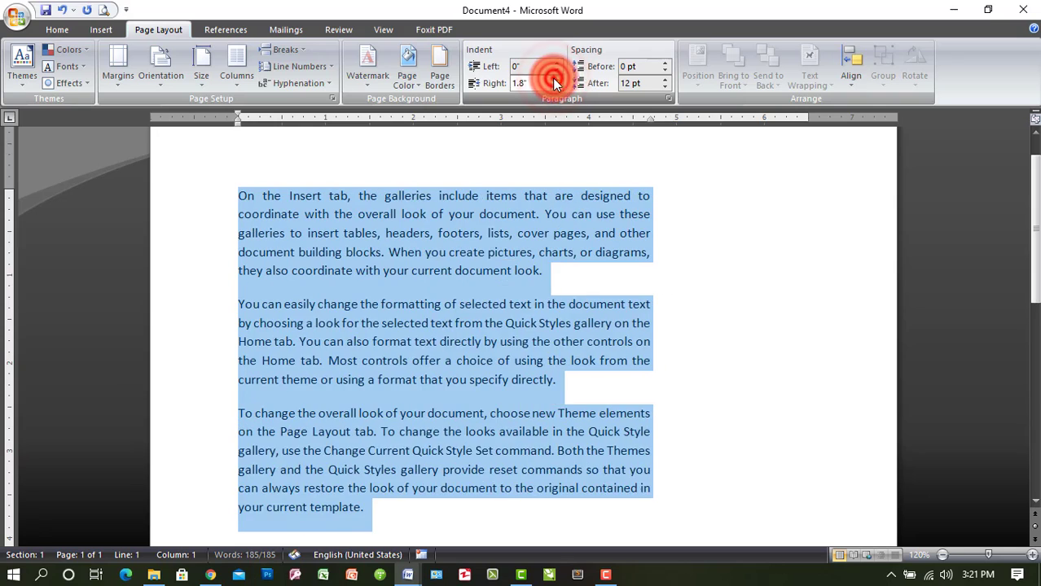
double_click(556, 79)
double_click(557, 79)
double_click(556, 79)
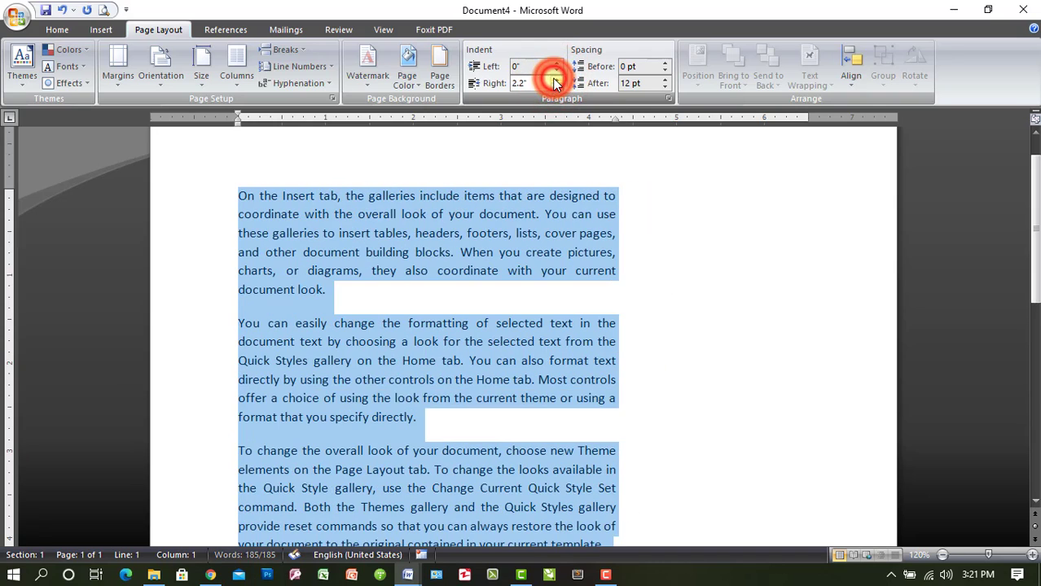
double_click(556, 79)
double_click(556, 79)
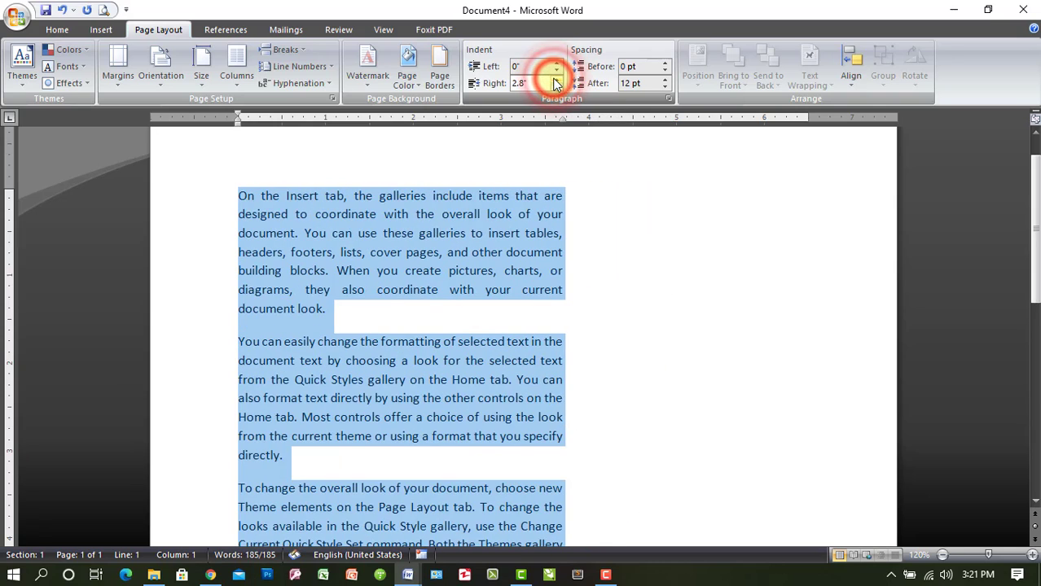
left_click(556, 79)
left_click(556, 79)
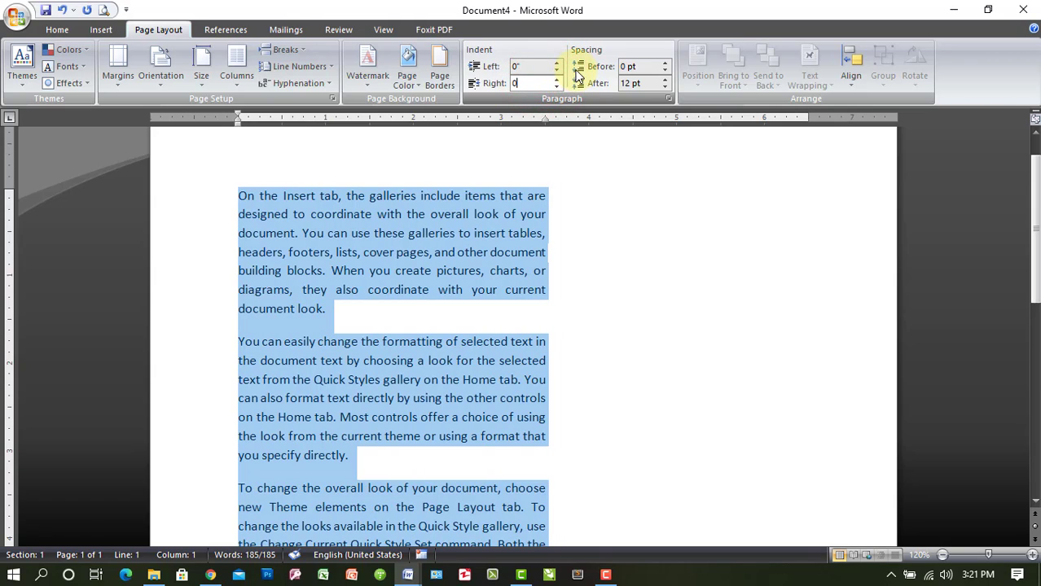
type("0")
left_click(534, 66)
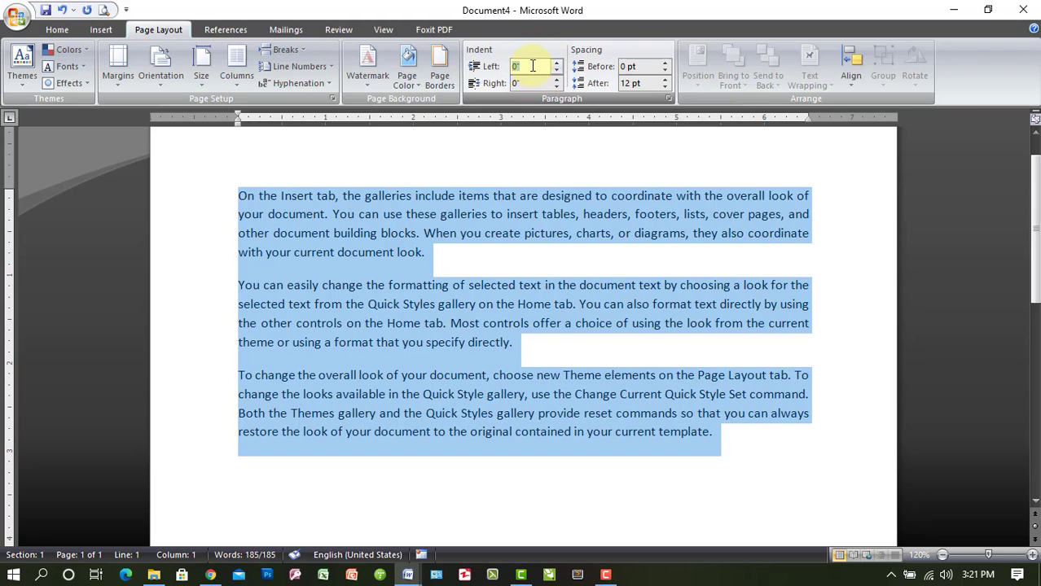
Enter exact left indents of 1, 2 and 3 inches in turn for the selected paragraphs
type("1")
left_click(530, 83)
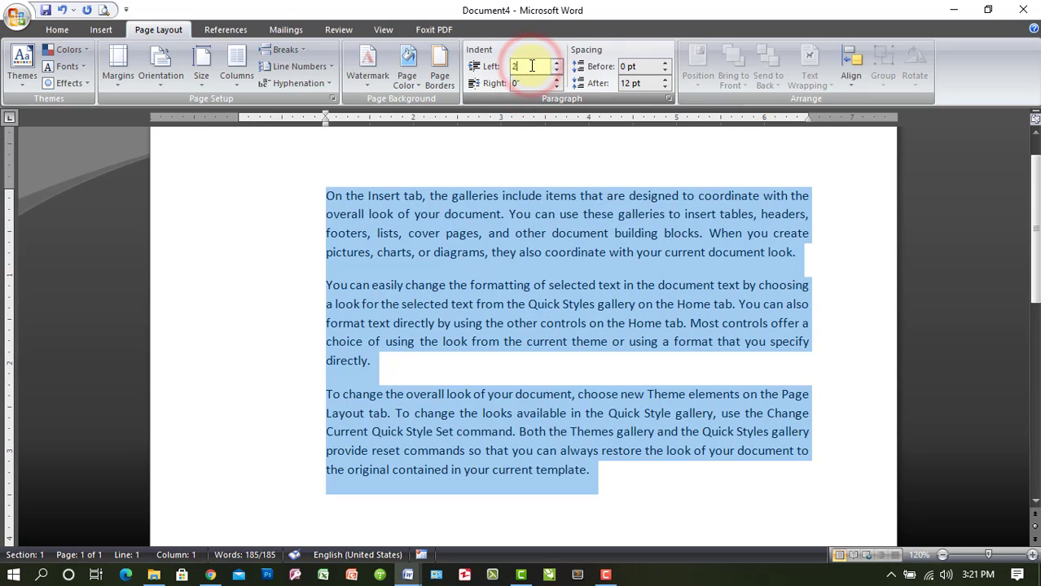
type("2")
left_click(530, 84)
left_click(529, 68)
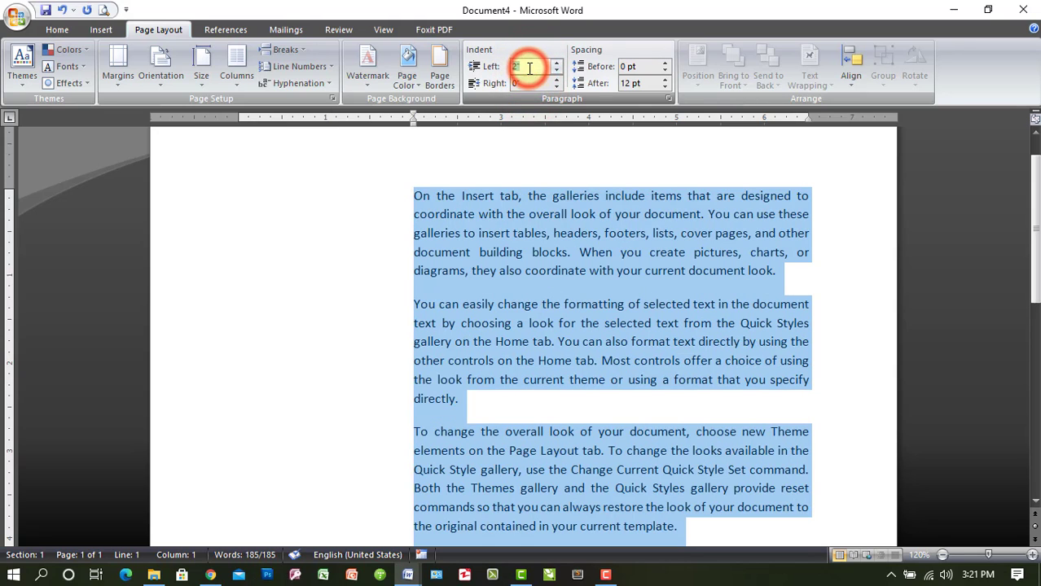
type("3")
left_click(530, 83)
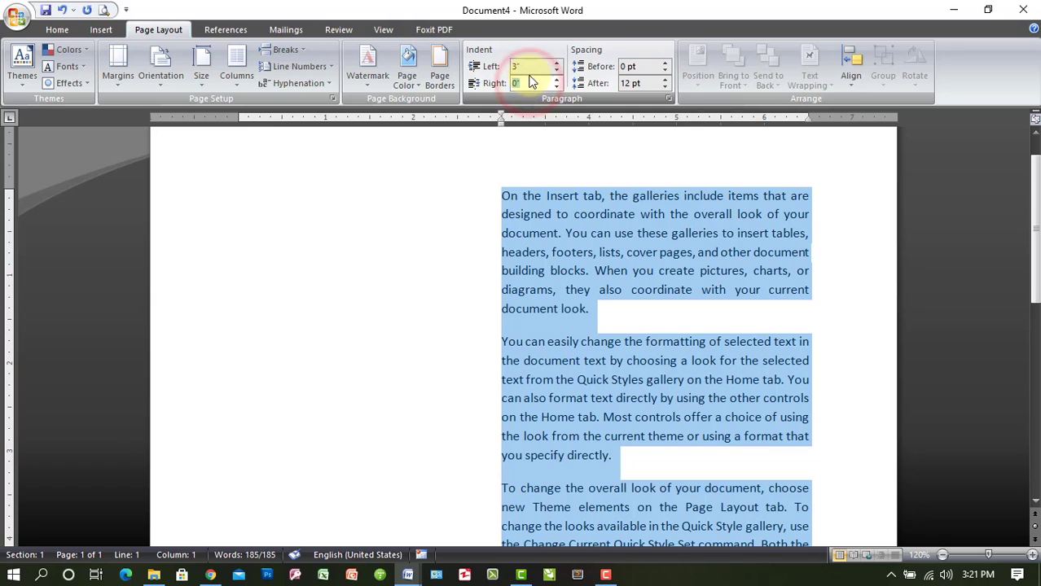
Enter 0 inches as the left indent of the selected paragraphs
left_click(526, 67)
type("0")
left_click(531, 83)
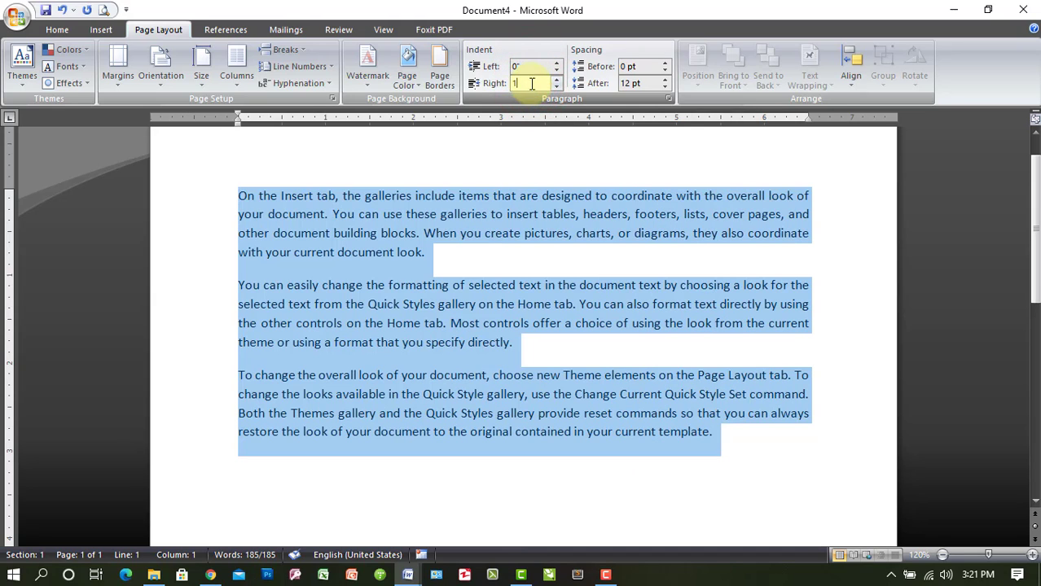
Enter exact right indents of 1, 2 and 3 inches in turn for the selected paragraphs
type("1")
left_click(532, 71)
left_click(531, 82)
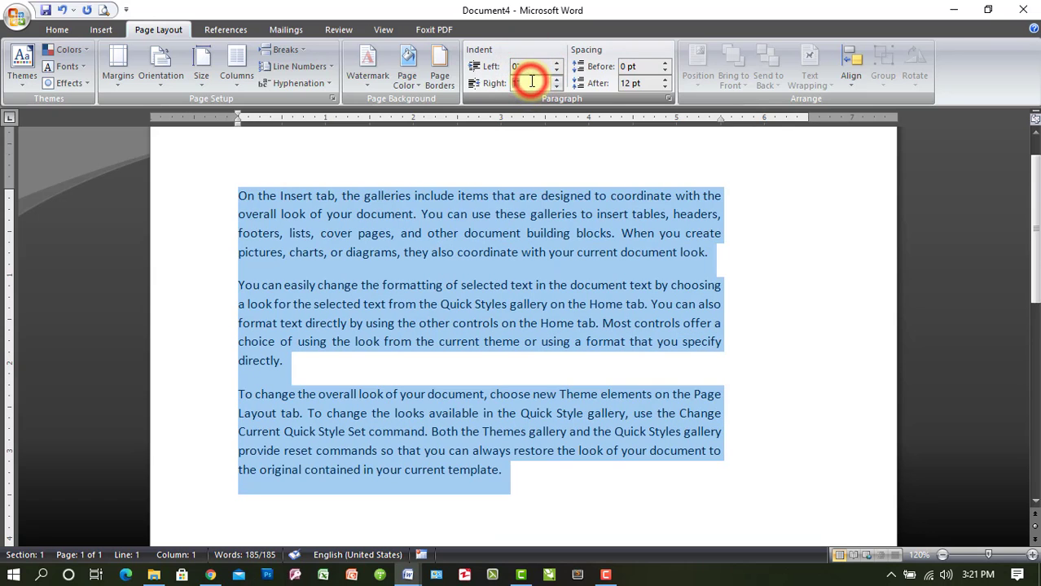
type("2")
left_click(531, 69)
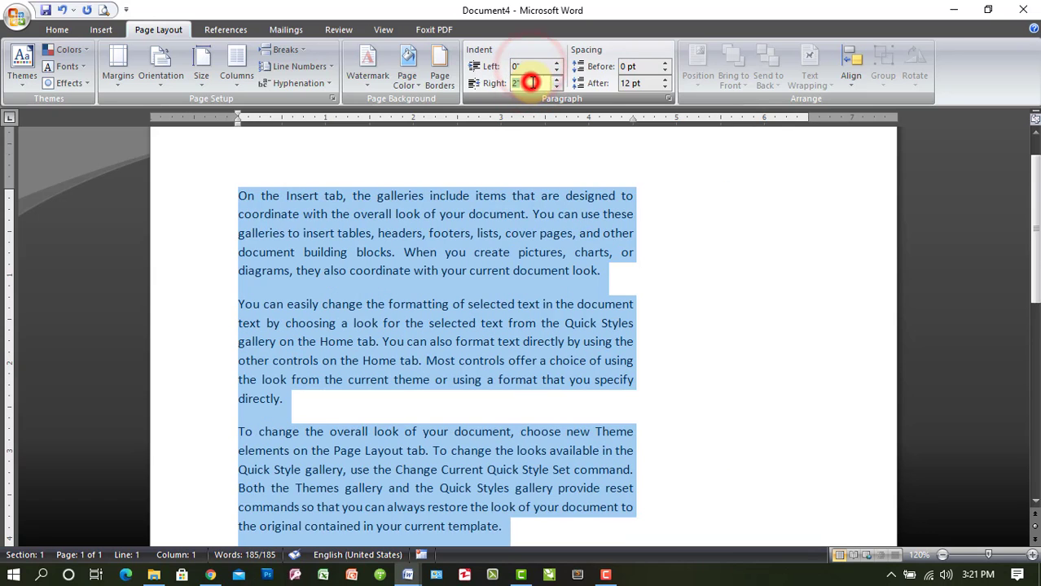
left_click(532, 83)
type("3")
left_click(534, 66)
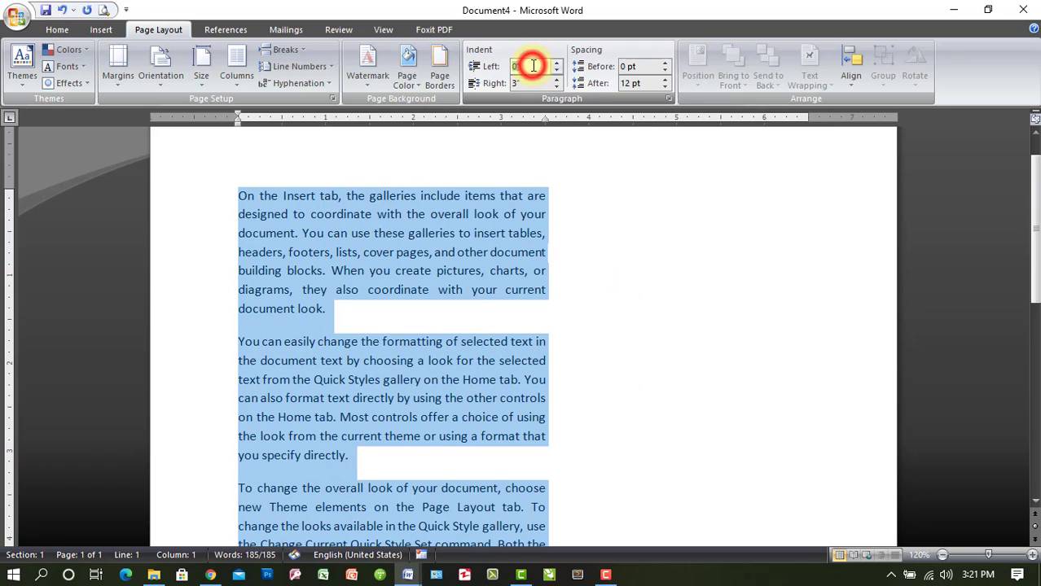
Enter 0 inches as the right indent of the selected paragraphs
left_click(533, 82)
type("0")
left_click(533, 68)
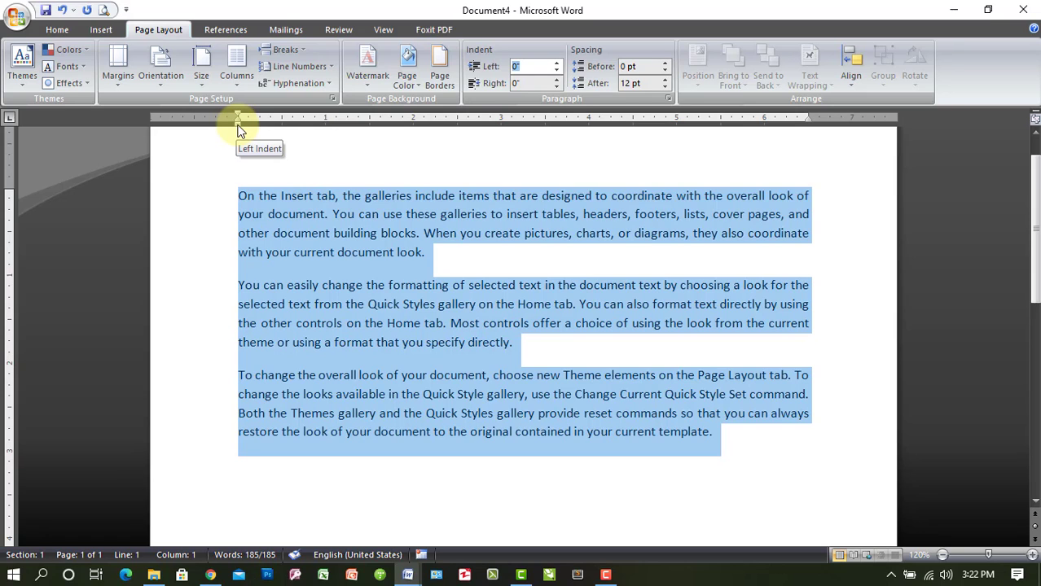
Move the left indent marker on the ruler to about 2.06 inches and return it to 0
left_click_drag(238, 126, 417, 128)
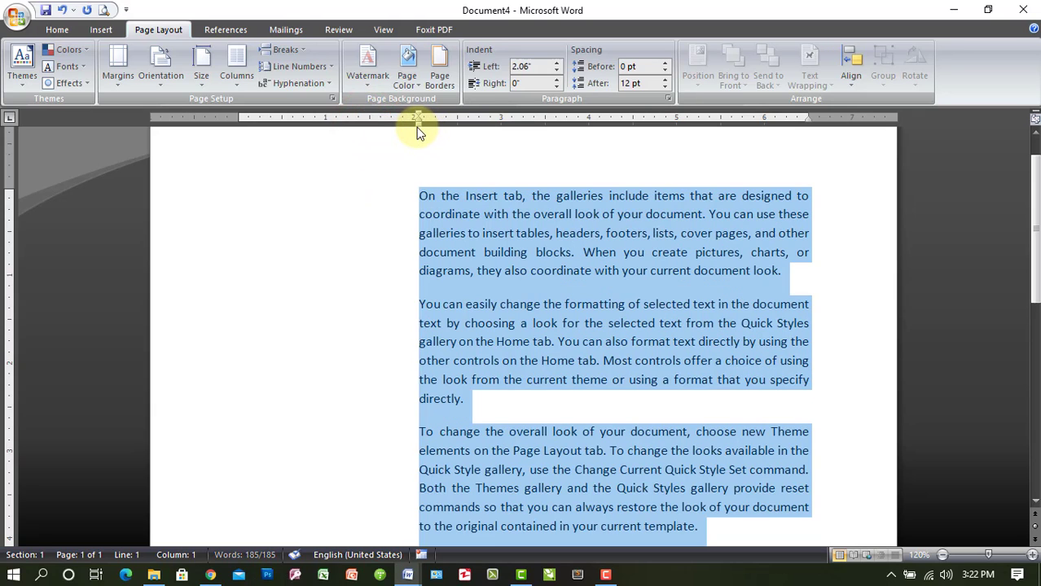
mouse_move(480, 131)
left_mouse_down()
mouse_move(499, 128)
mouse_move(237, 144)
left_mouse_up()
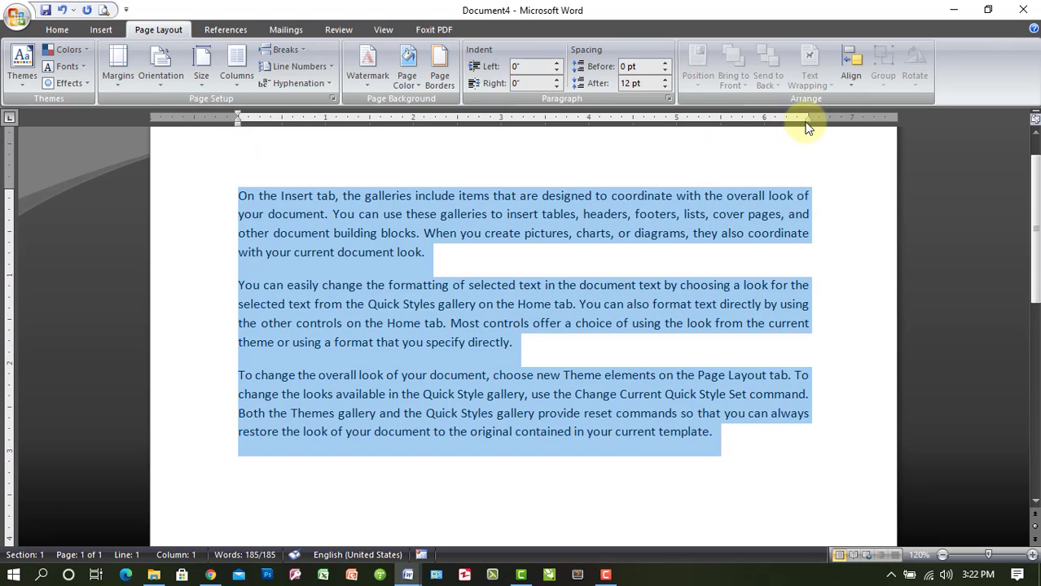
Move the right indent marker on the ruler inward to a 1.5 inch indent and return it to 0
left_click_drag(806, 119, 678, 124)
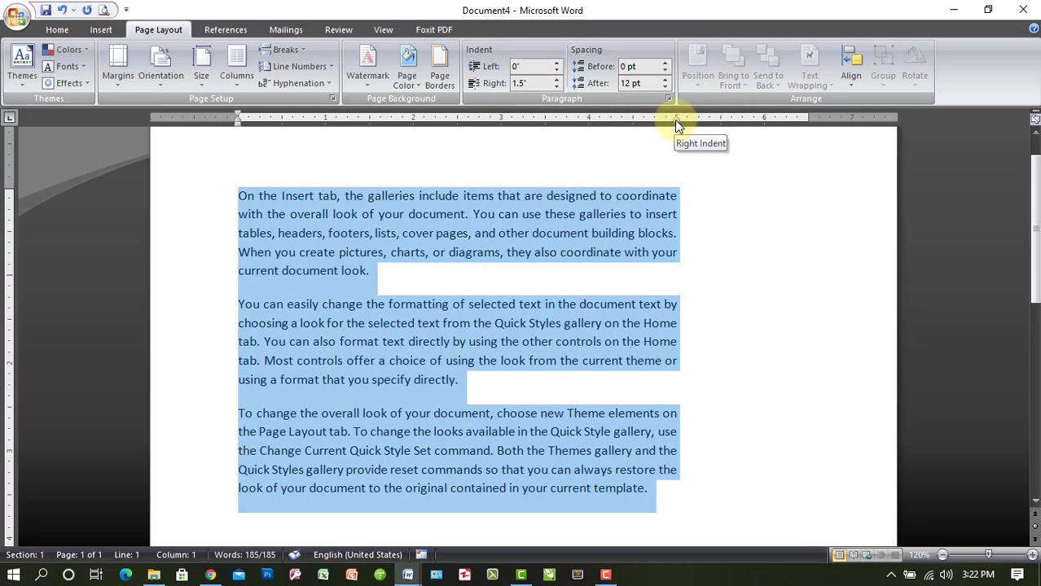
left_click_drag(674, 120, 807, 124)
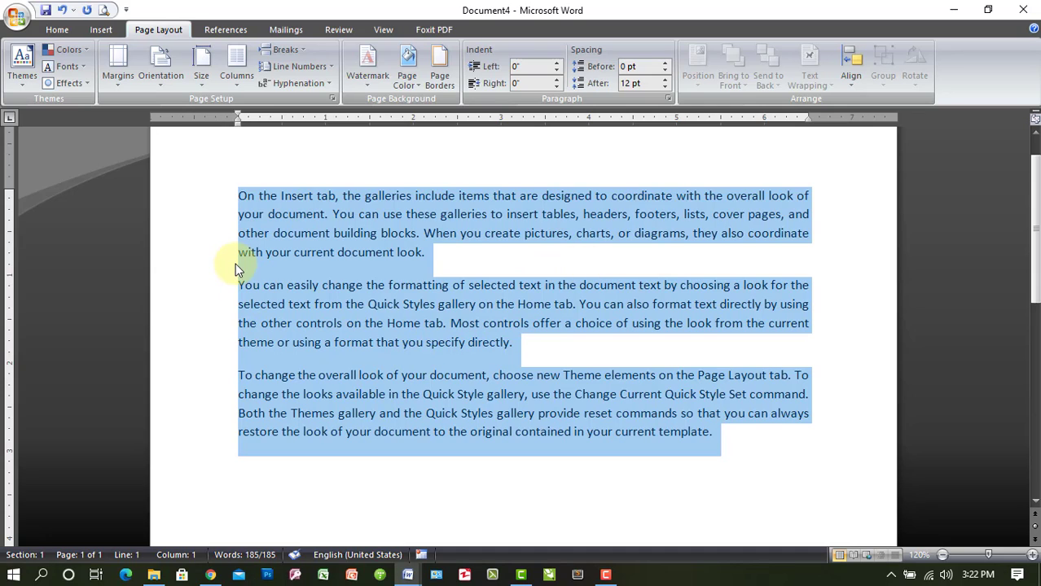
key("ctrl+m")
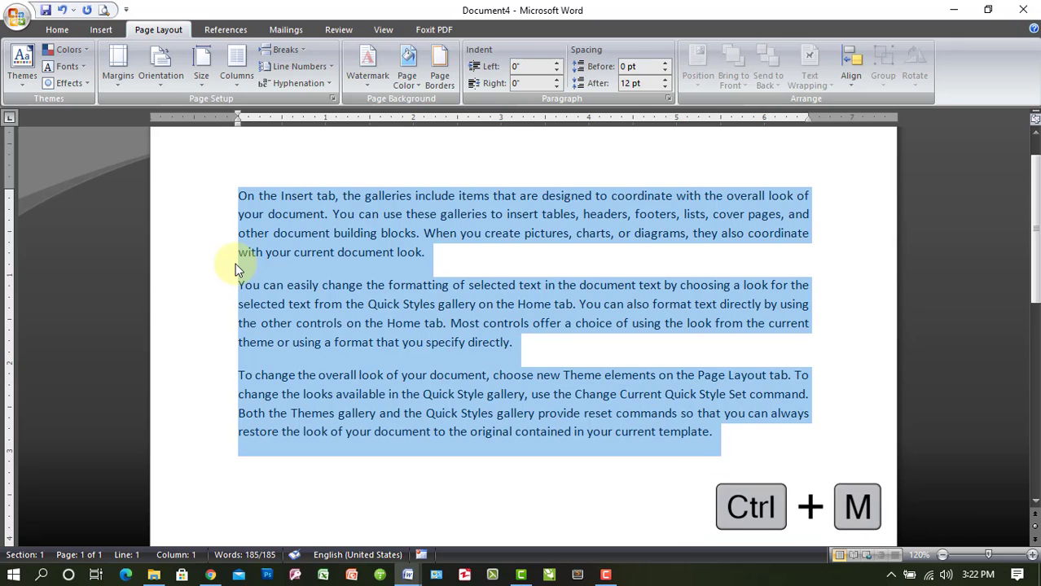
left_click(246, 235)
triple_click(216, 214)
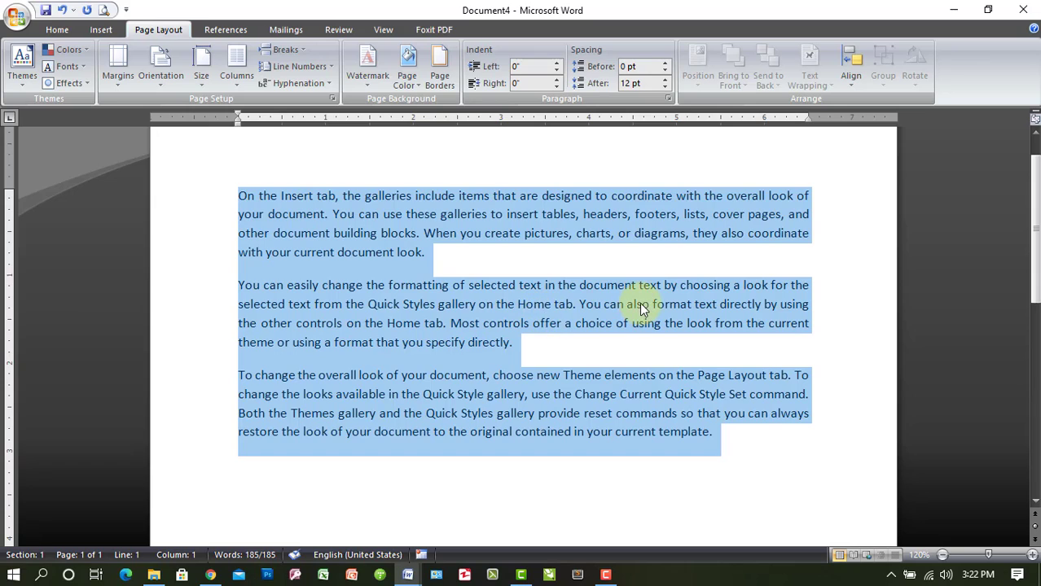
Select the whole second paragraph and reduce the spacing after it to 0 pt
left_click(659, 254)
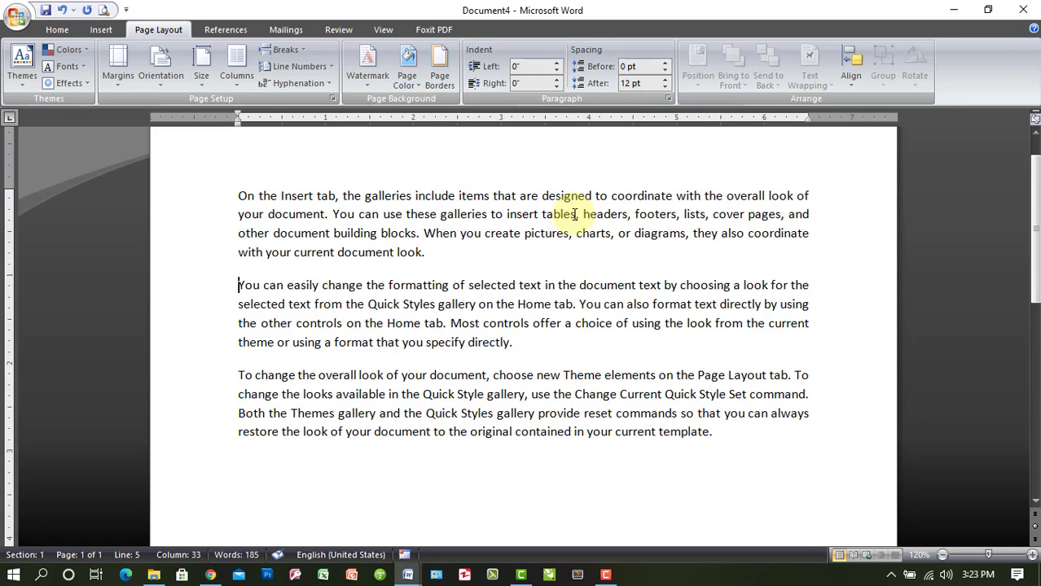
key("shift+Down")
key("shift+Down")
key("shift+Down")
key("shift+Down")
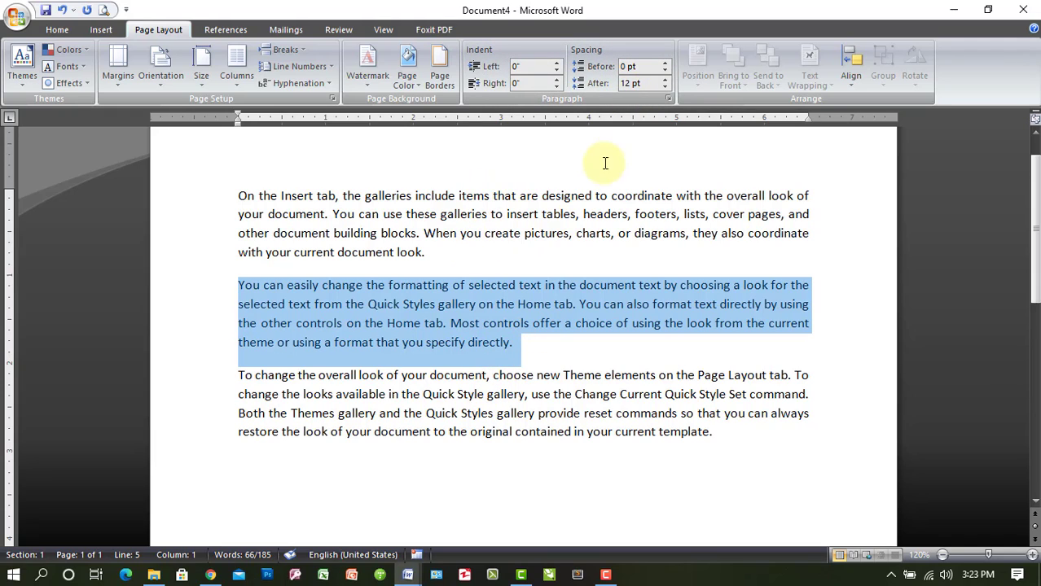
left_click(665, 86)
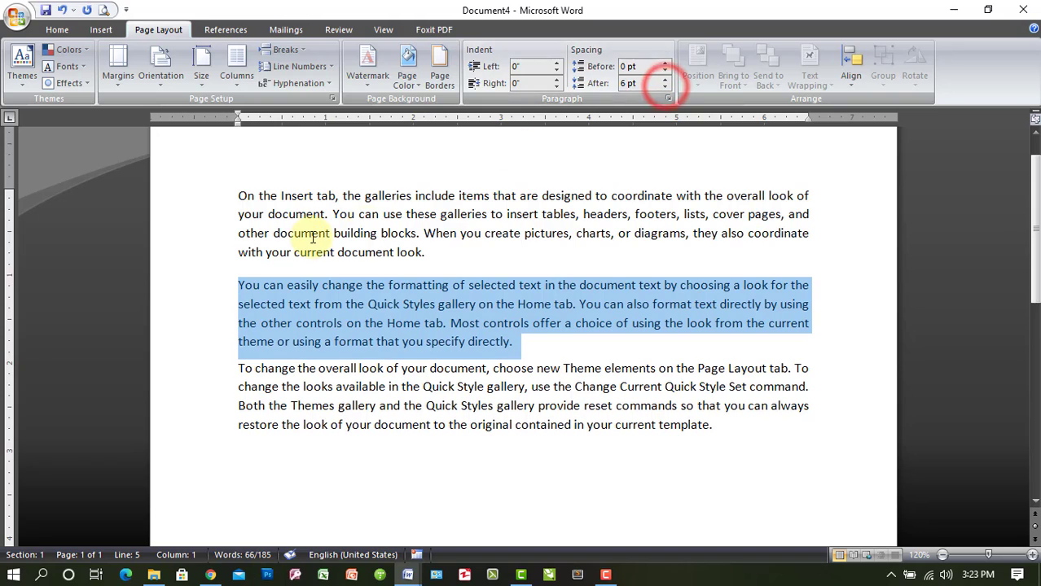
left_click(667, 87)
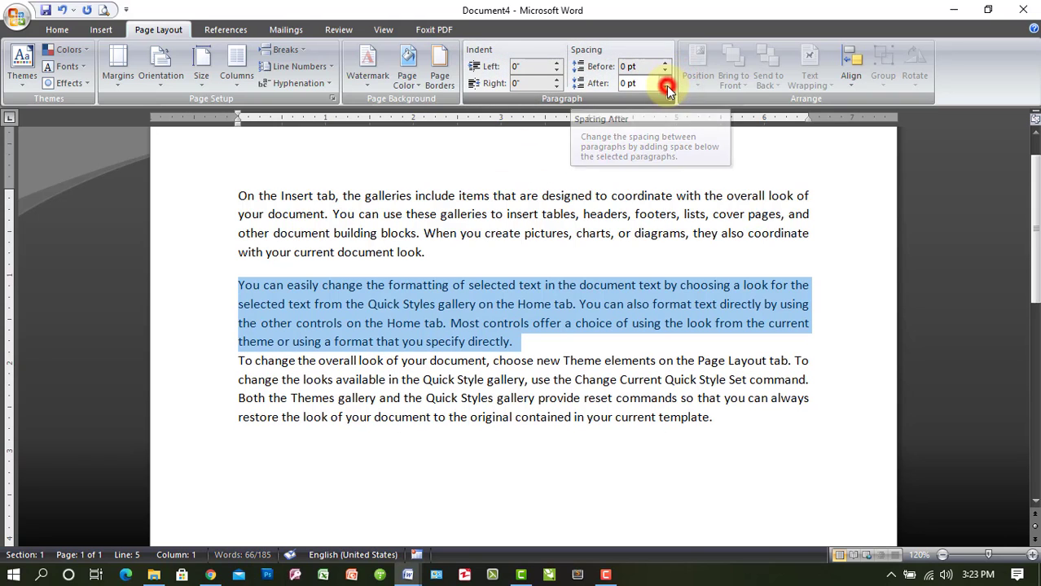
Select the whole first paragraph and reduce the spacing after it to 0 pt
left_click(240, 196)
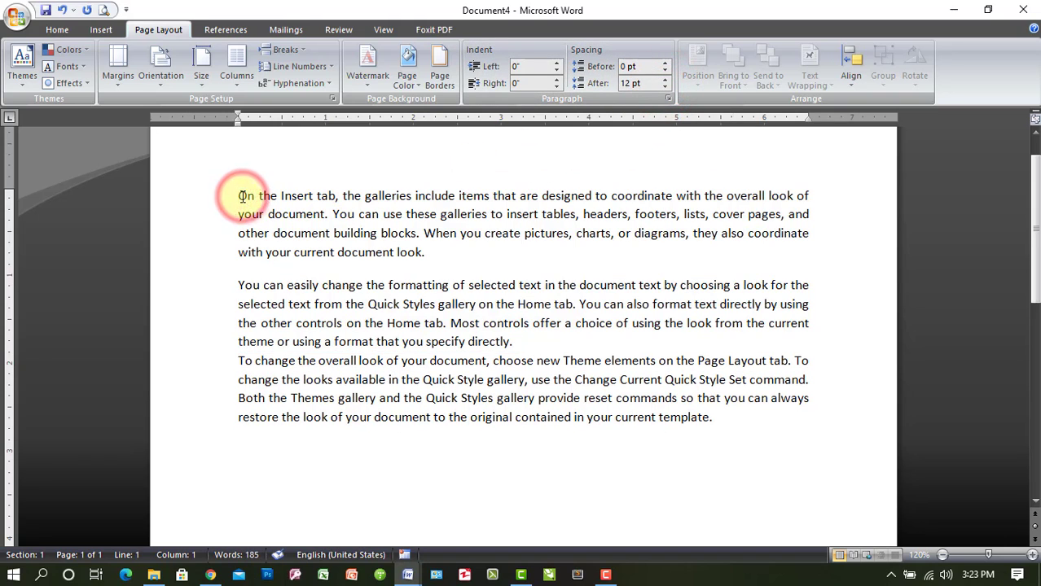
key("shift+Down")
key("shift+Down")
key("shift+Down")
key("shift+Down")
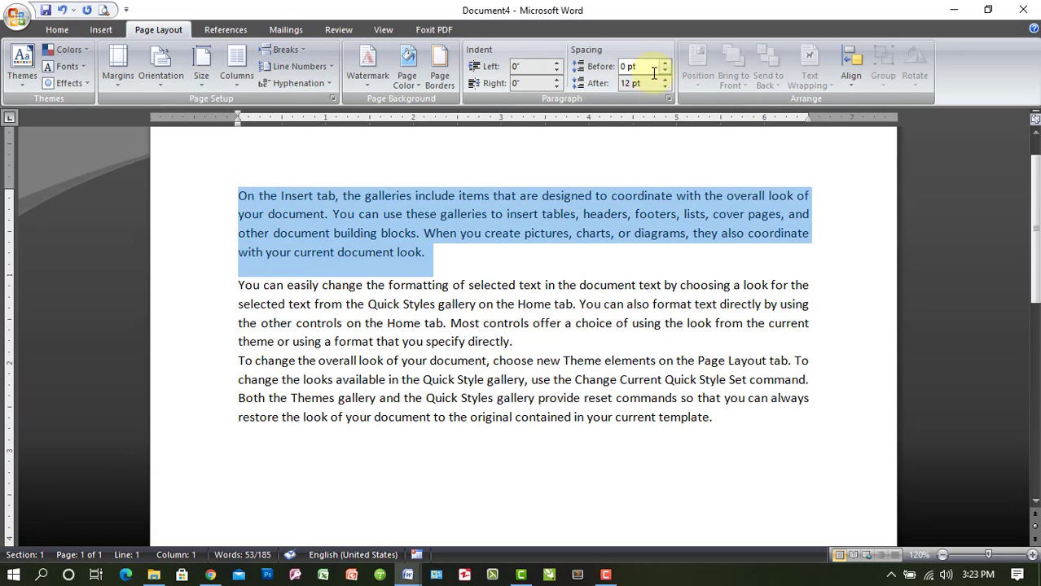
left_click(664, 86)
left_click(665, 86)
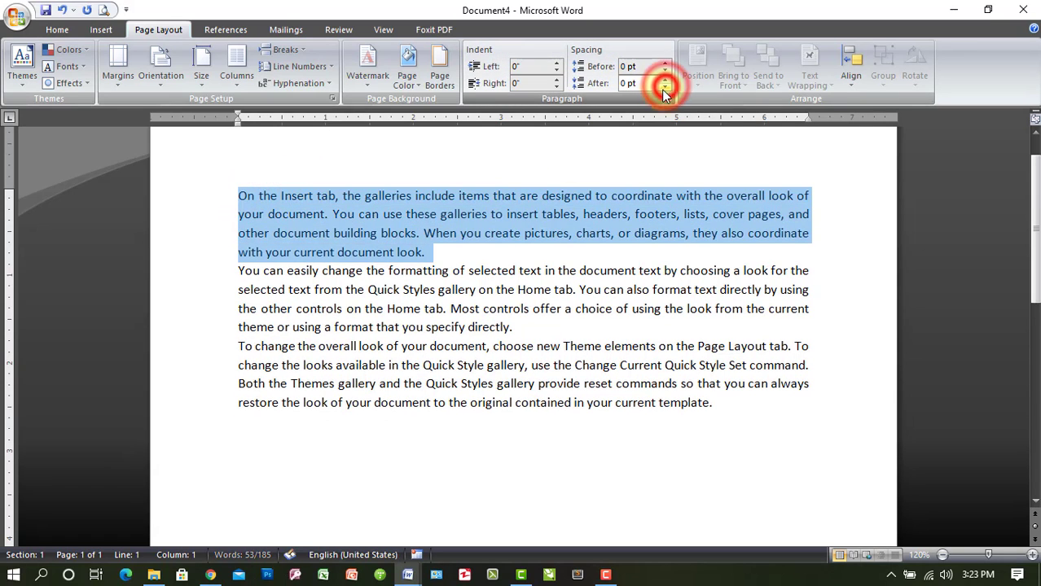
Select the second paragraph, starting "You can easily change", and raise the spacing before it to 42 pt
left_click(485, 232)
left_click(239, 272)
key("shift+Down")
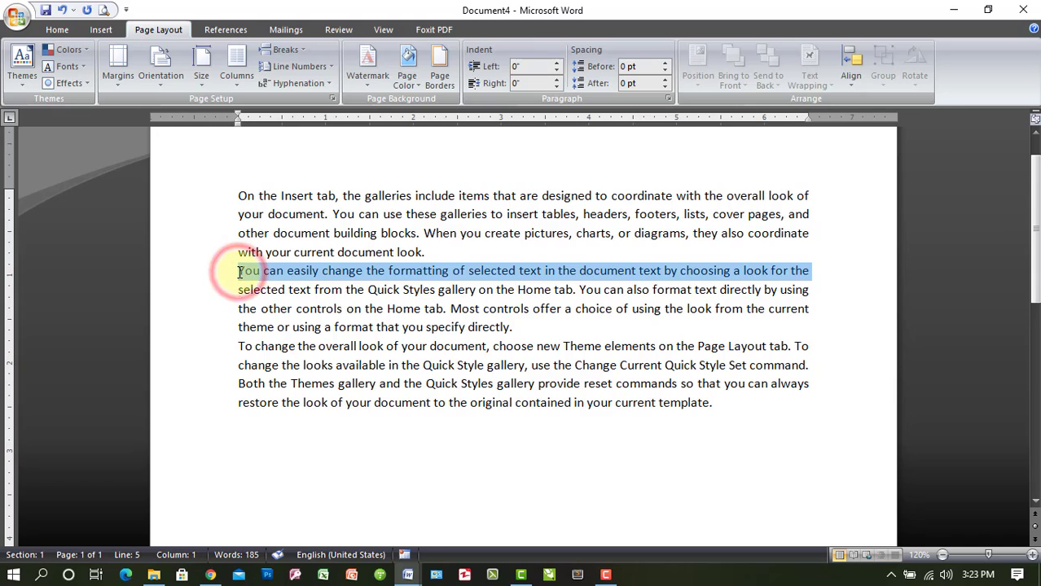
key("shift+Down")
key("shift+Down")
key("shift+Down")
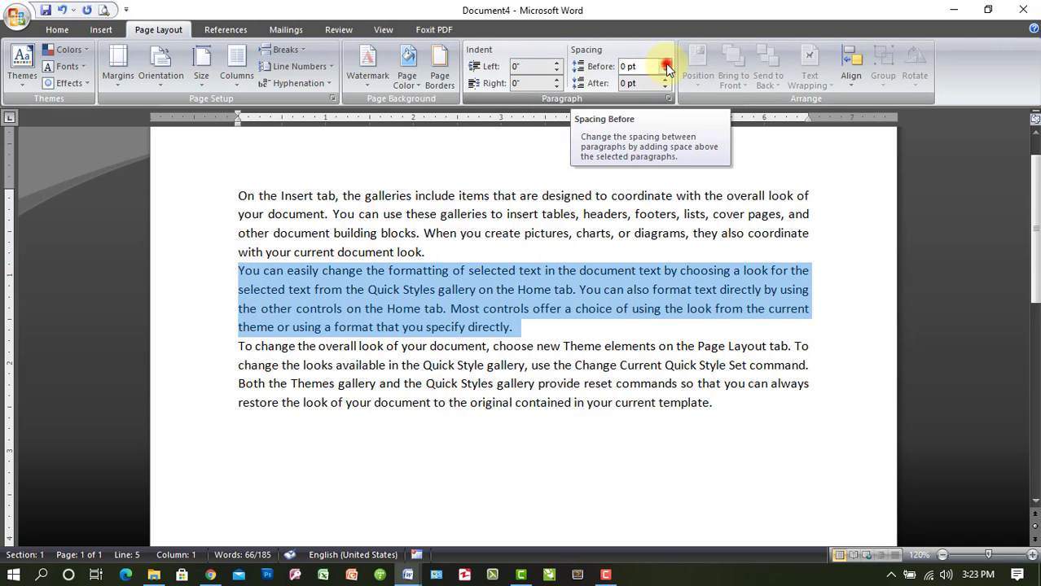
left_click(666, 63)
left_click(665, 64)
left_click(665, 63)
left_click(665, 63)
left_click(665, 63)
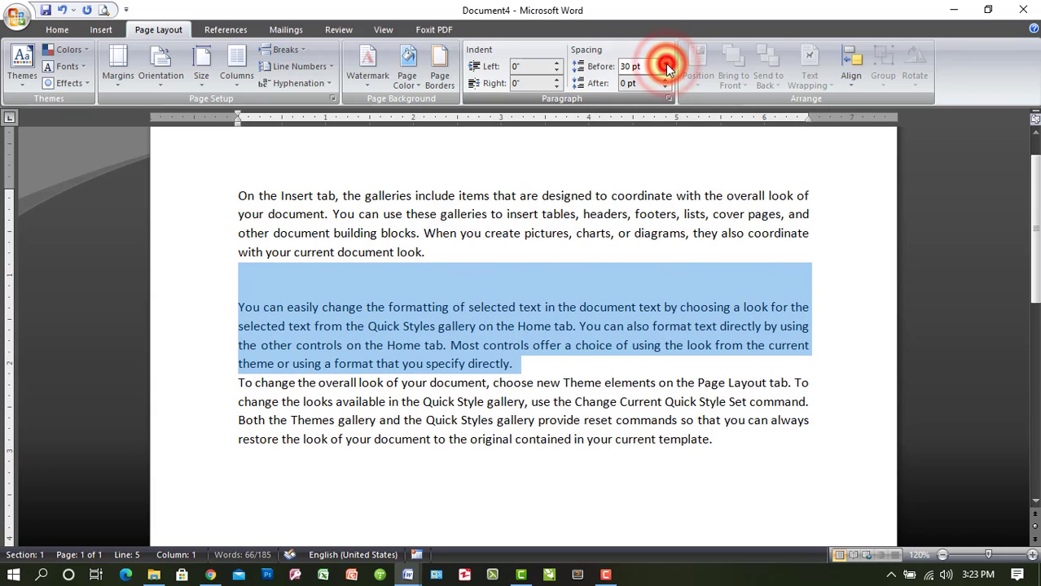
left_click(666, 64)
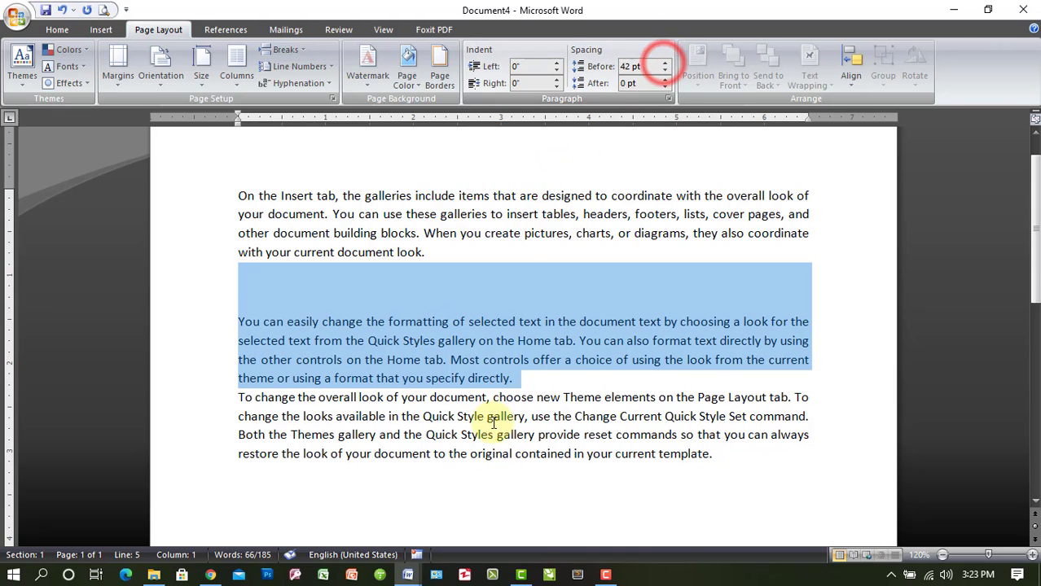
Raise the spacing after the selected second paragraph to 48 pt
left_click(665, 80)
left_click(665, 80)
left_click(665, 80)
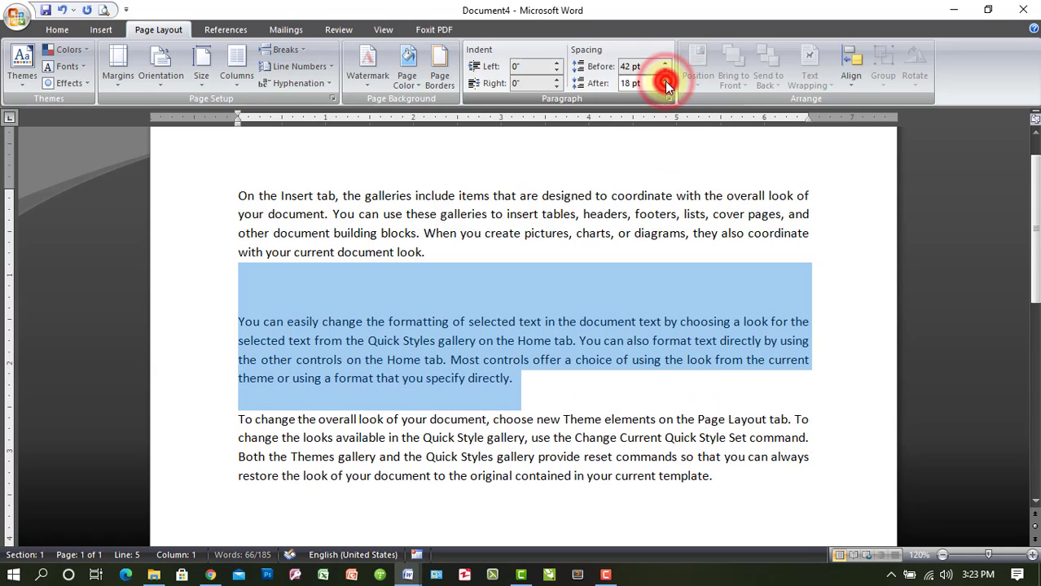
left_click(665, 80)
left_click(666, 80)
left_click(666, 80)
left_click(666, 79)
left_click(665, 80)
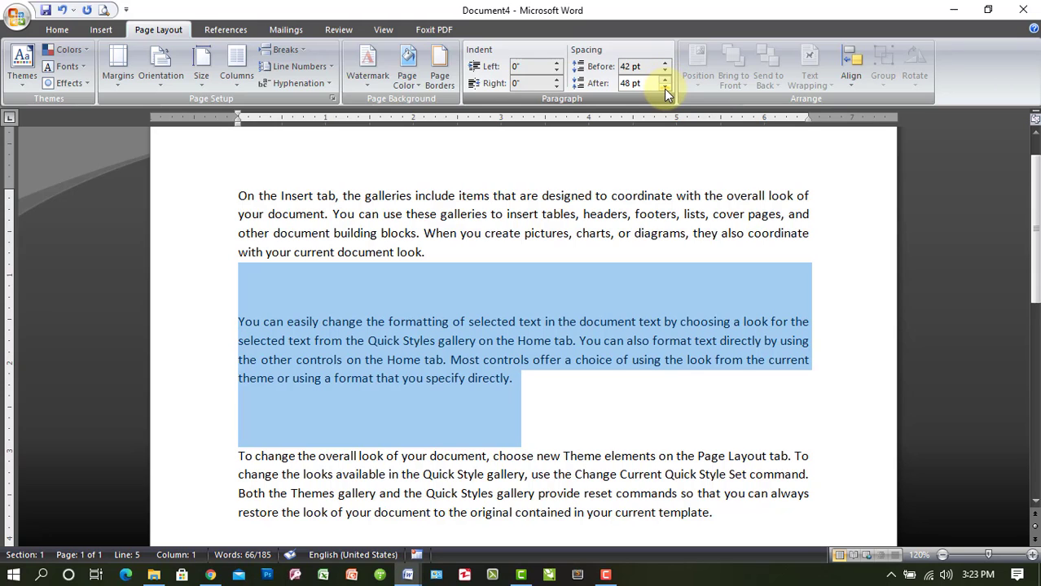
Reduce the spacing after and the spacing before the selected second paragraph to 0 pt
left_click(666, 88)
left_click(665, 89)
left_click(665, 88)
left_click(665, 88)
left_click(666, 89)
left_click(666, 89)
left_click(665, 89)
left_click(665, 89)
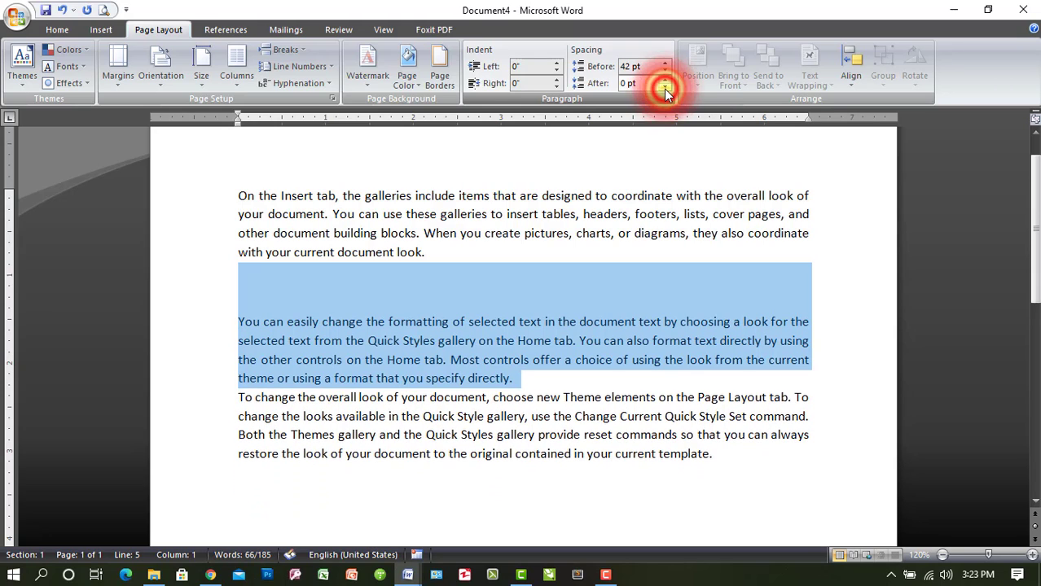
left_click(666, 71)
left_click(665, 71)
left_click(666, 71)
left_click(665, 71)
left_click(666, 71)
left_click(665, 70)
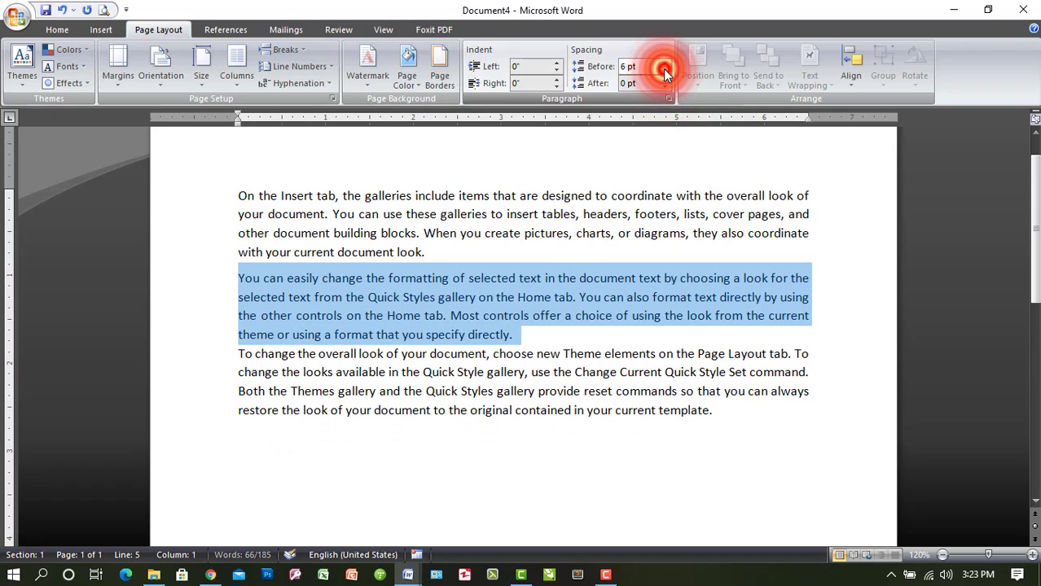
left_click(666, 71)
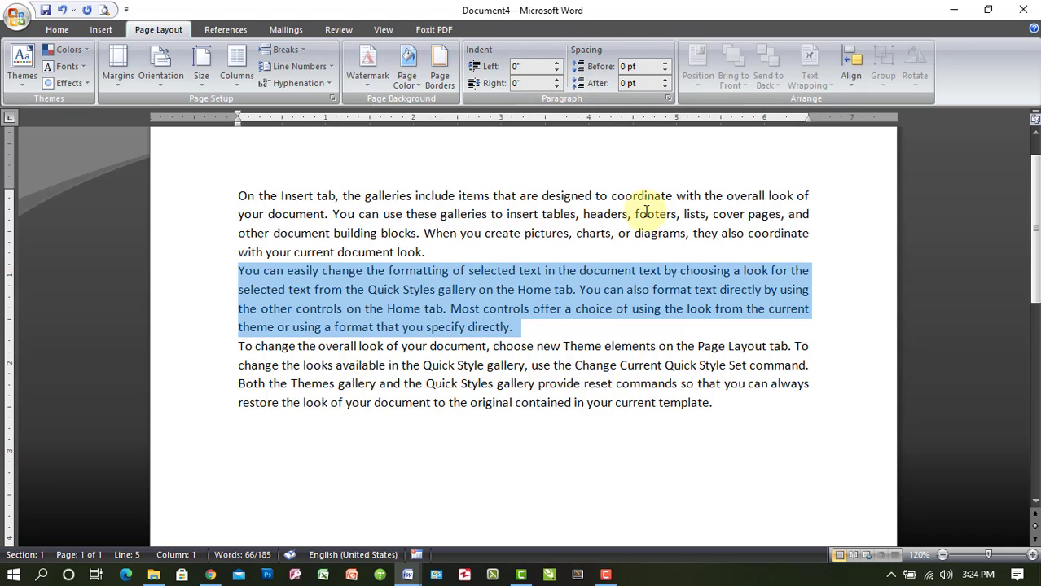
Add 12 pt of spacing before and 12 pt after the selected second paragraph
key("ctrl+0")
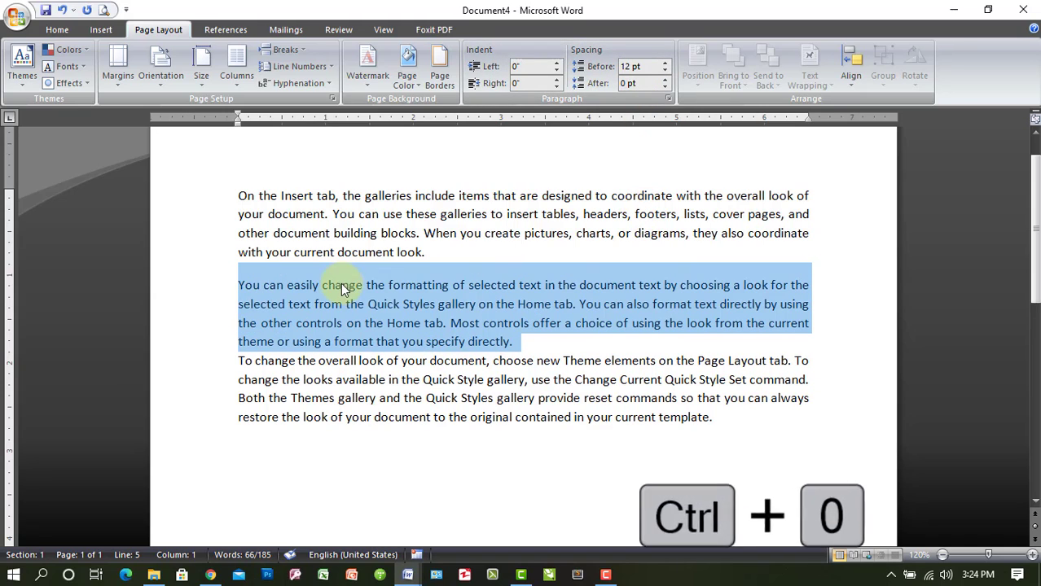
left_click(665, 79)
left_click(665, 80)
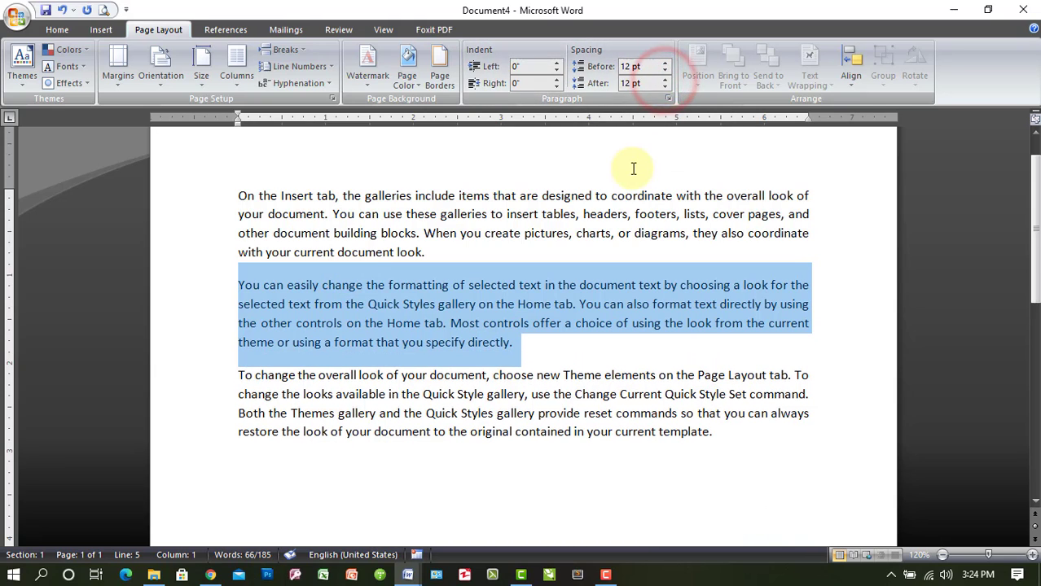